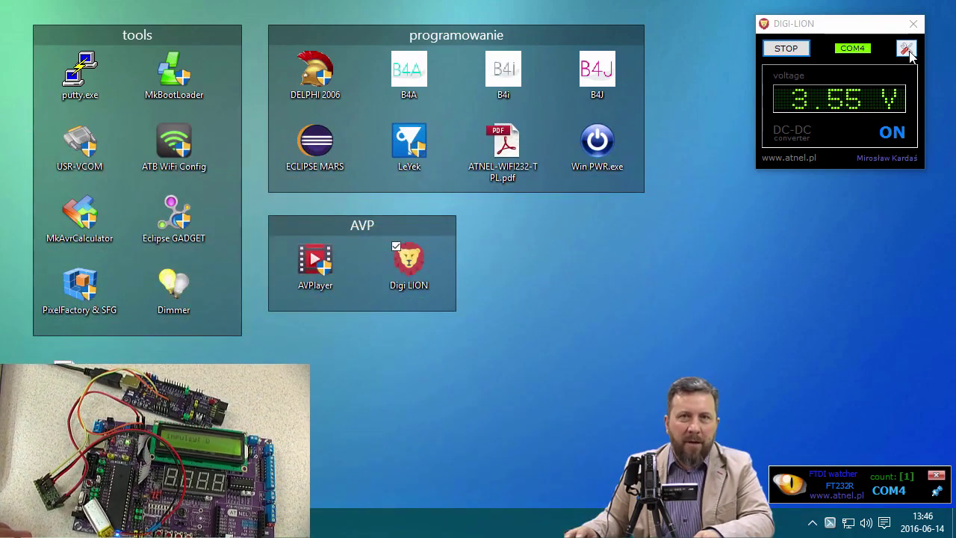
- Open the DIGI-LION Tools window, move it next to the voltage display, and view the received-data log and the voltage chart
click(906, 50)
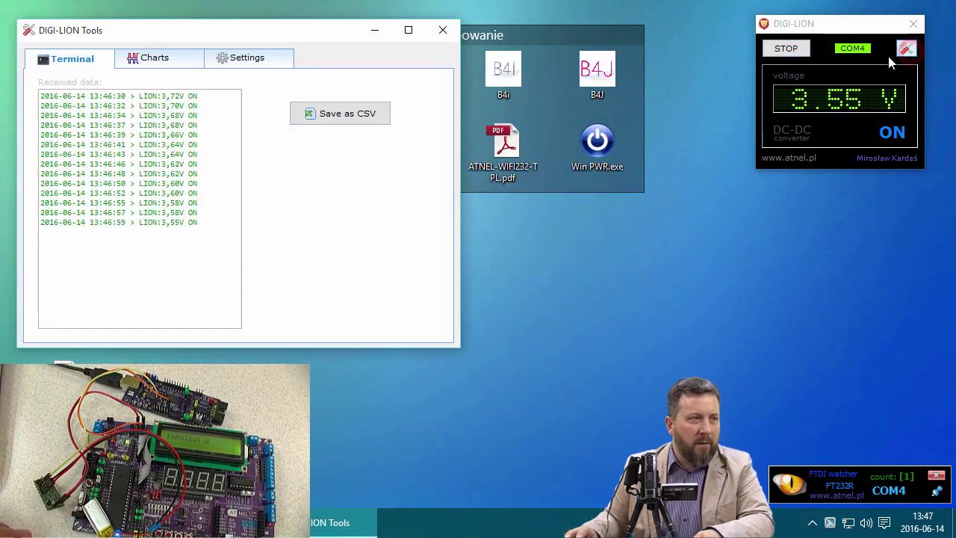
drag(307, 38, 593, 15)
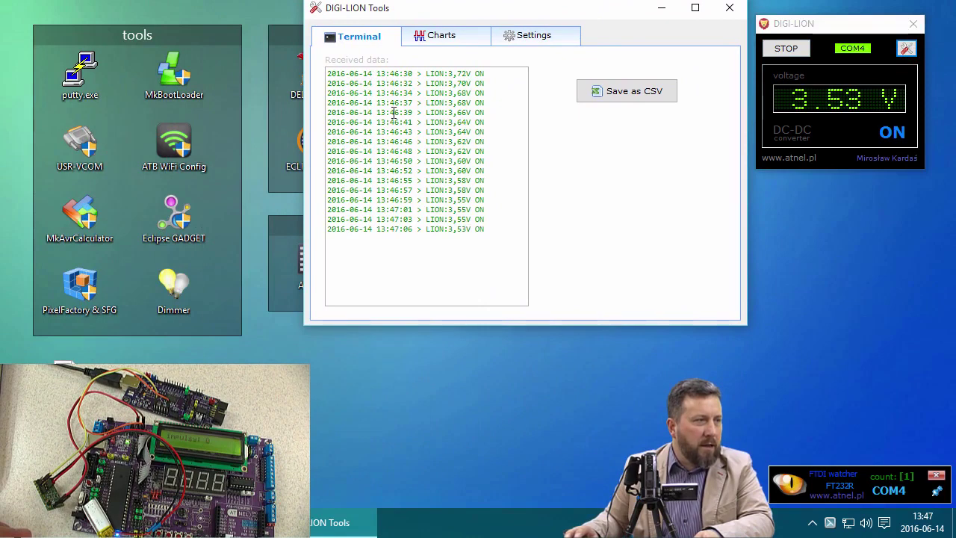
click(430, 74)
click(447, 106)
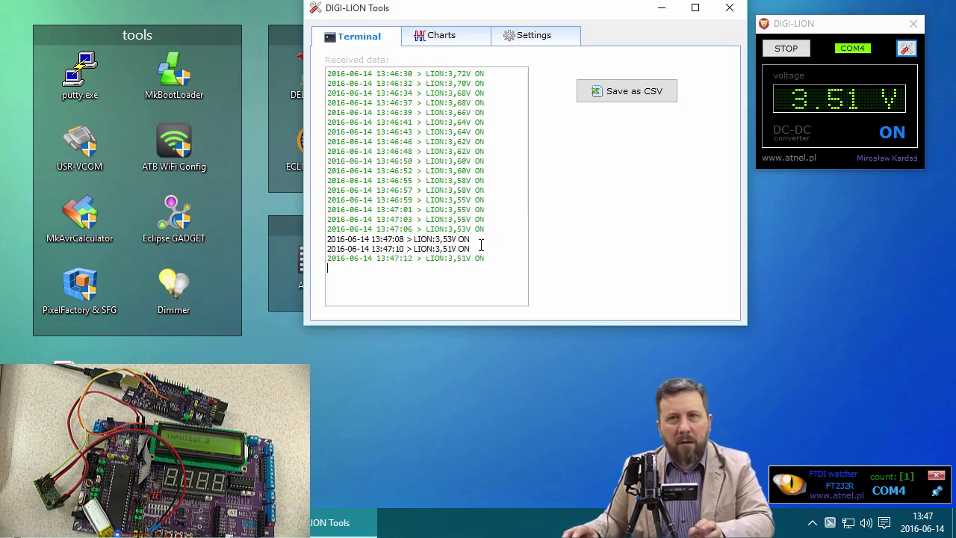
click(471, 161)
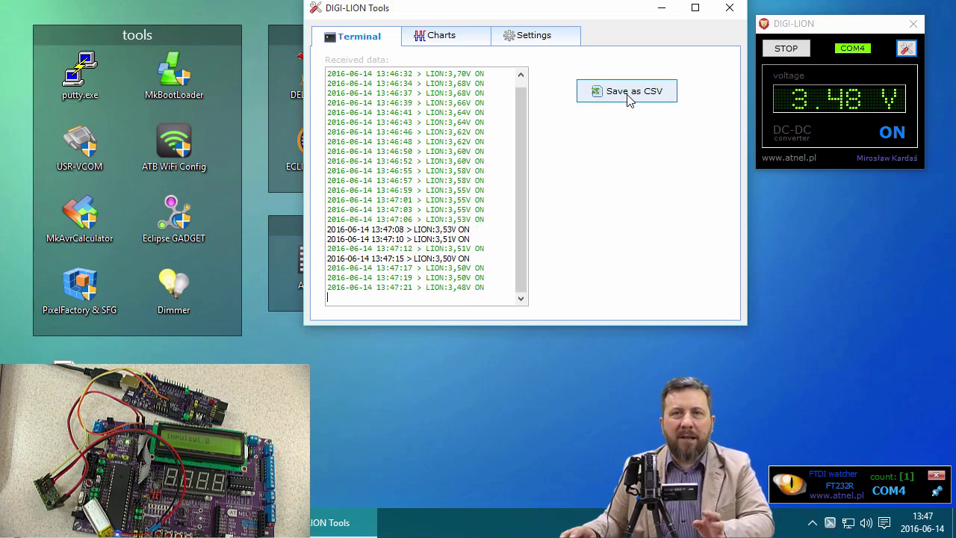
click(439, 39)
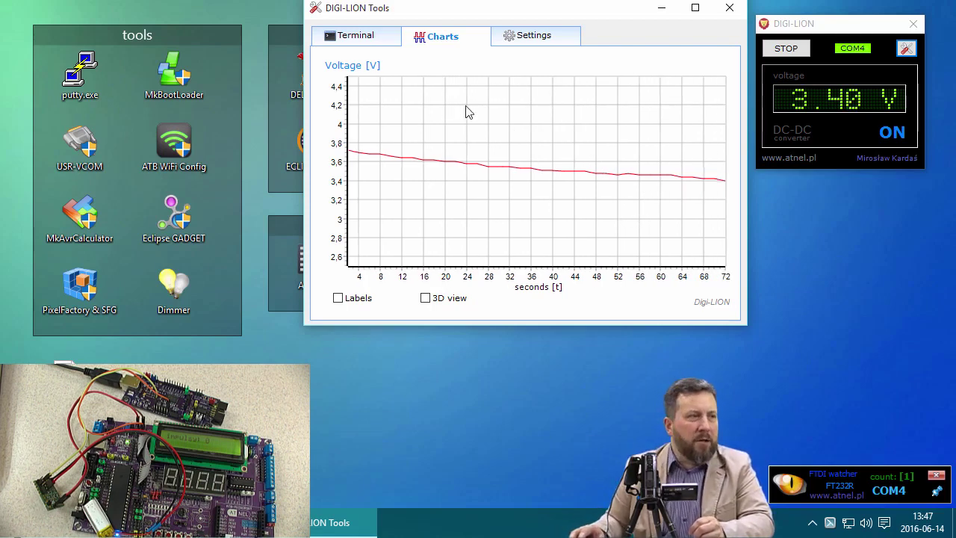
- Save the terminal's received data as a CSV file named test in the ATB-DigiLION folder on drive D
click(378, 43)
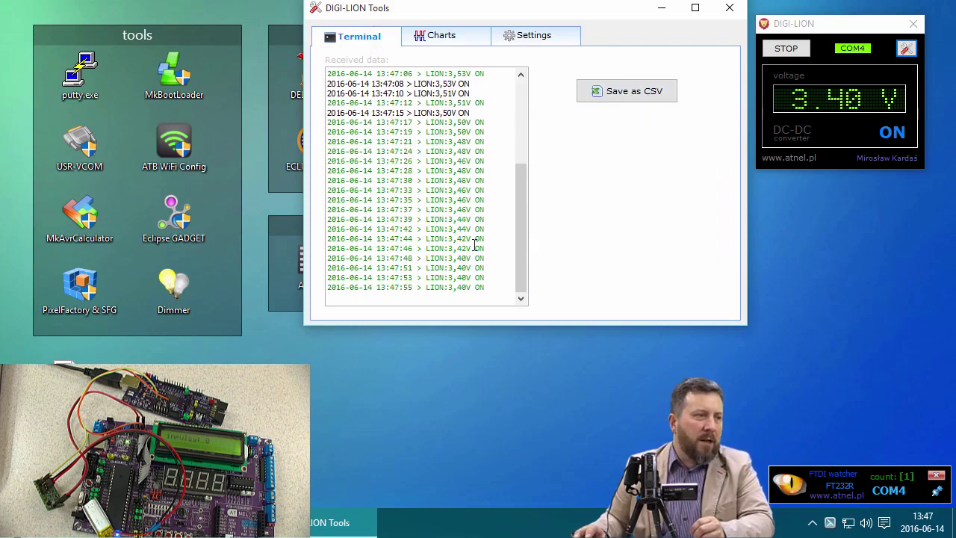
click(635, 92)
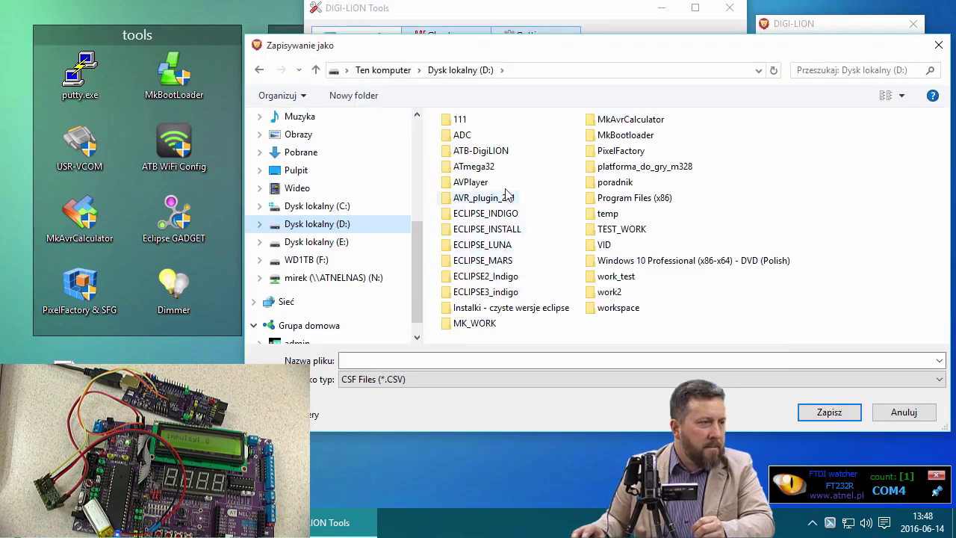
double_click(493, 153)
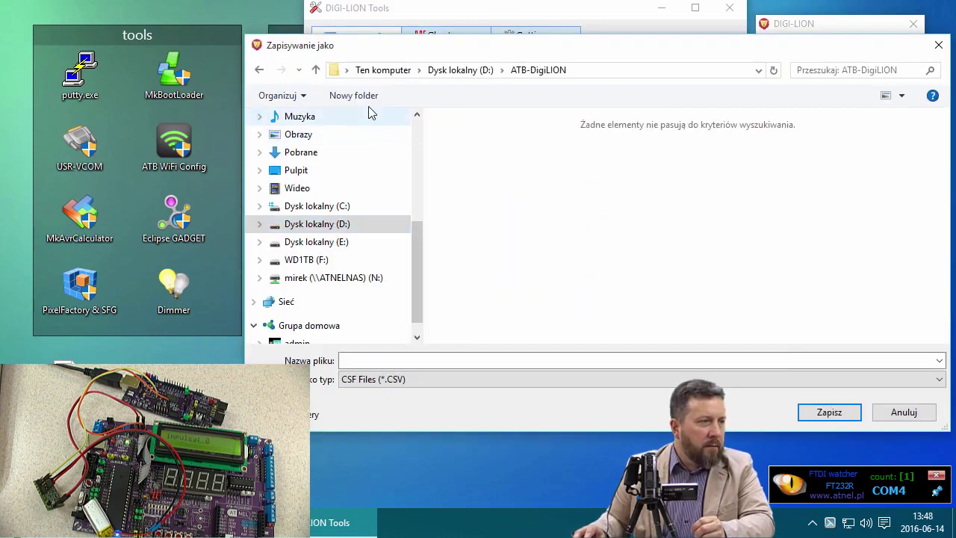
click(399, 358)
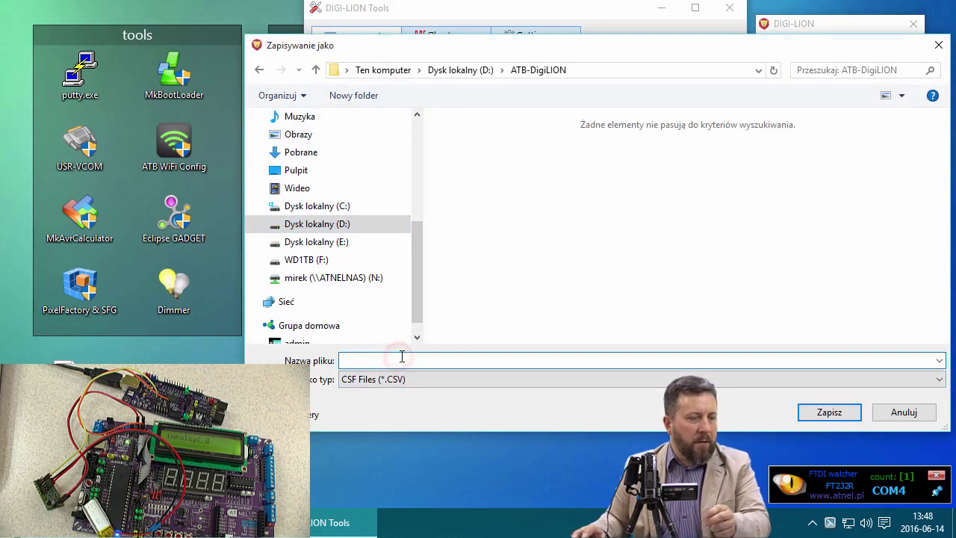
text(test)
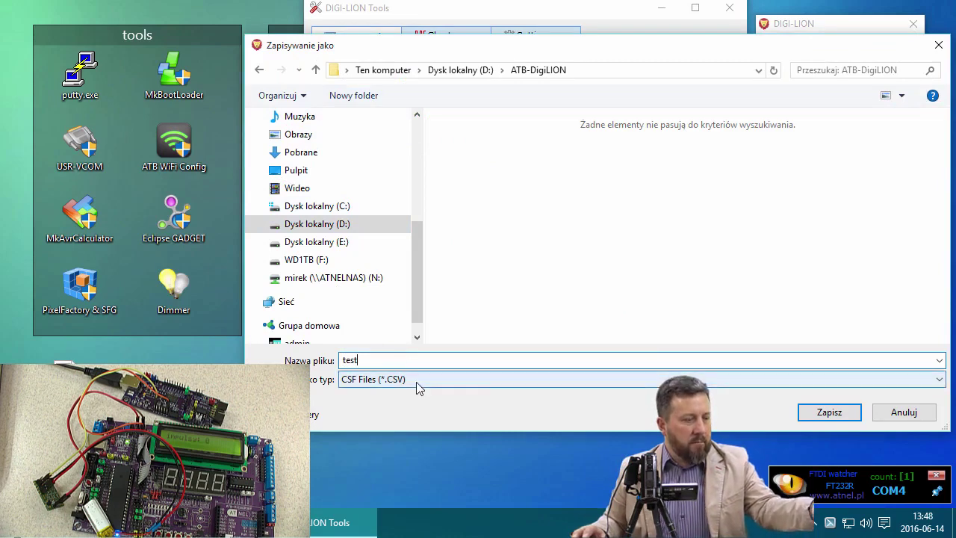
click(842, 416)
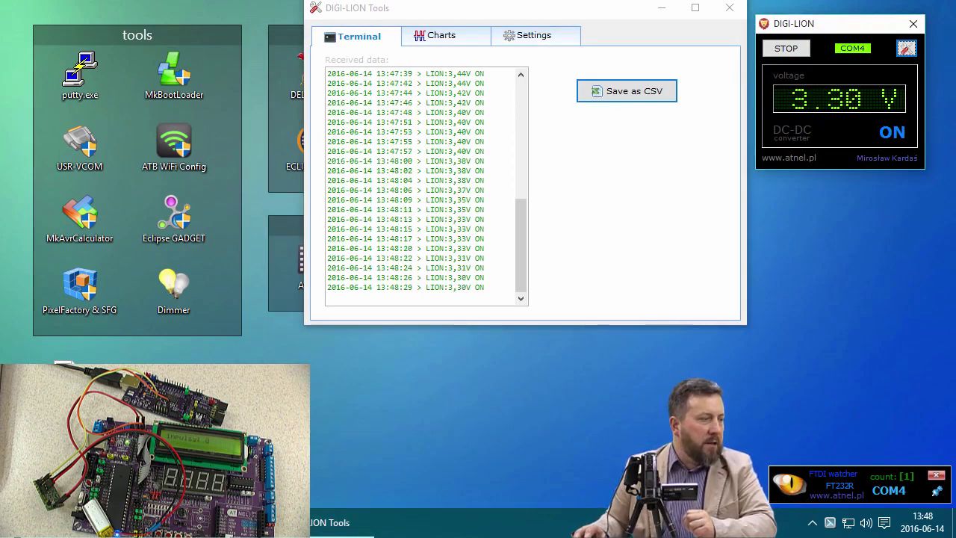
- Switch to the ATB-DigiLION folder in File Explorer and open test.csv in Excel
click(172, 523)
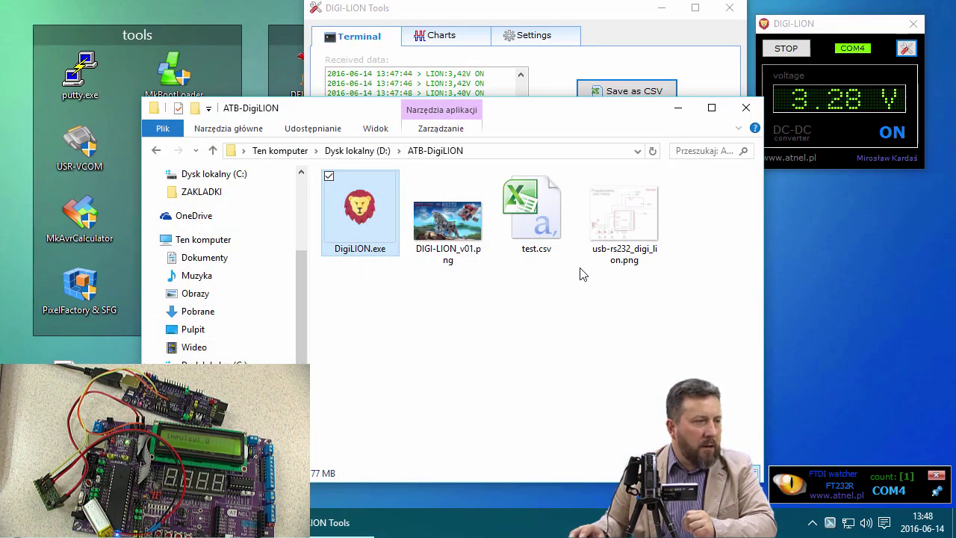
click(550, 230)
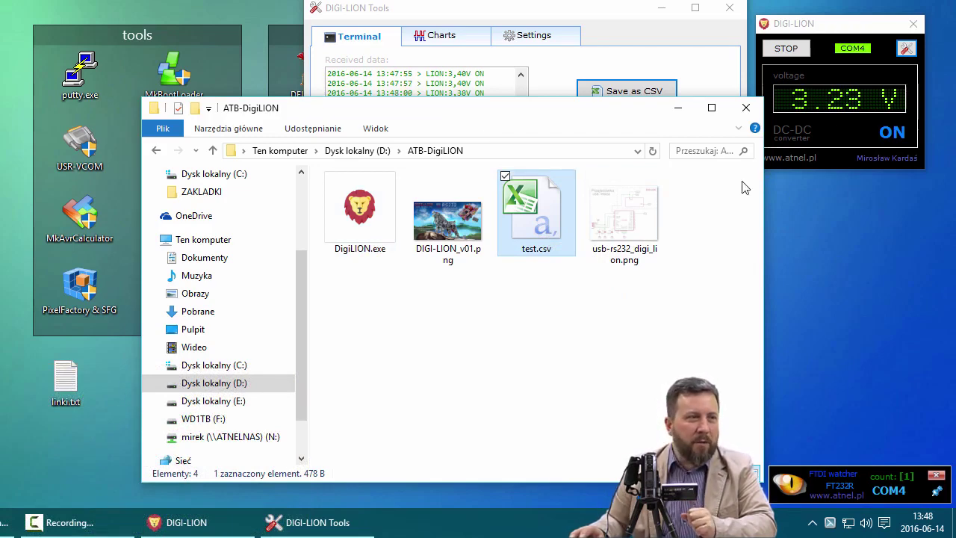
double_click(529, 213)
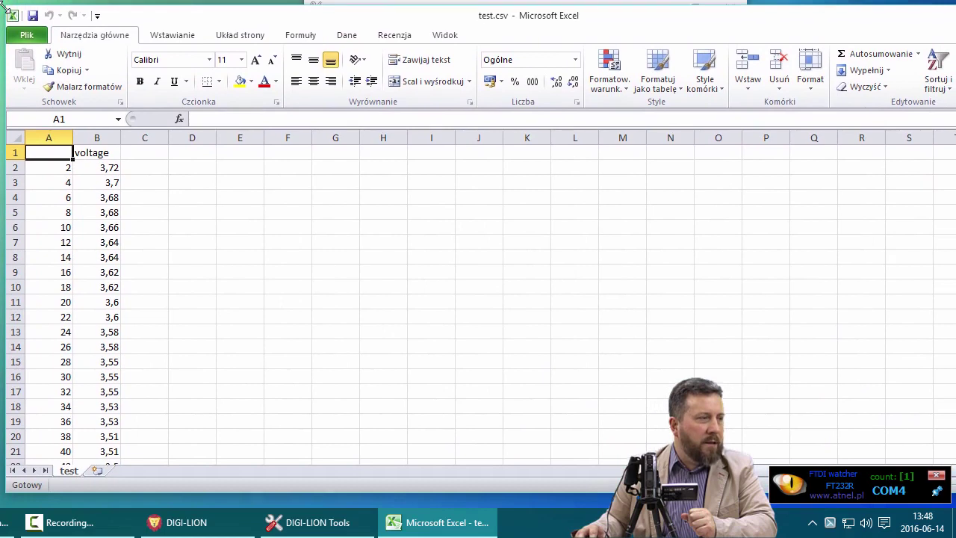
- Examine the exported time values in column A and the voltage readings in column B down to the last row
click(94, 156)
click(61, 168)
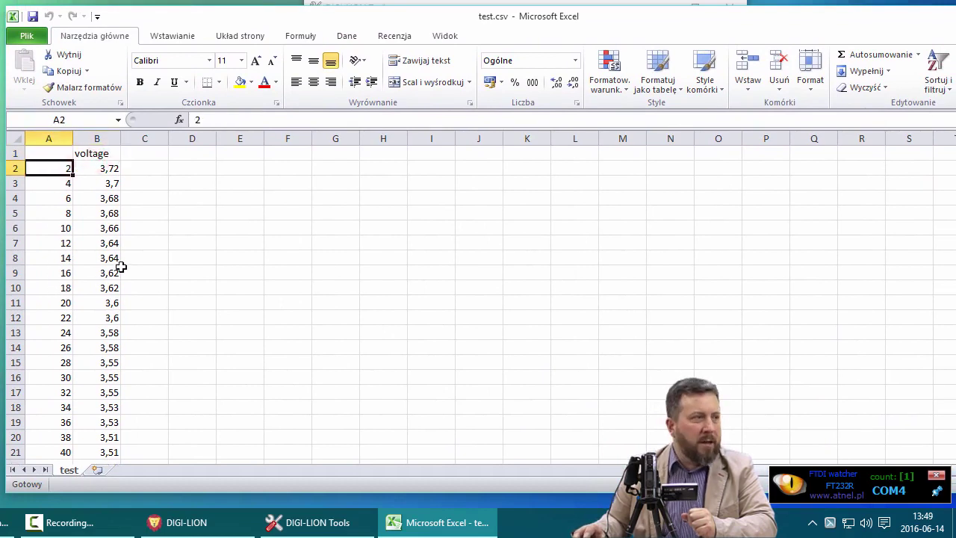
click(60, 154)
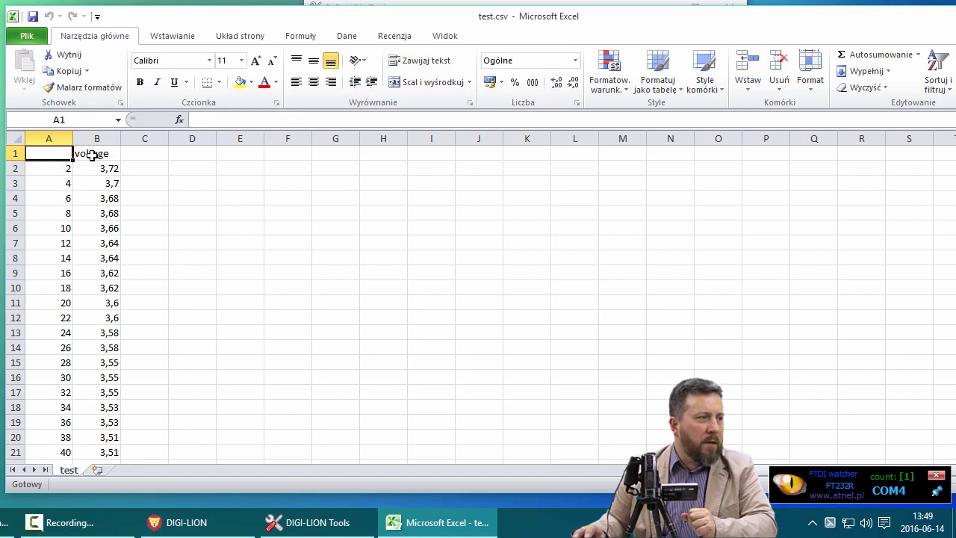
click(92, 154)
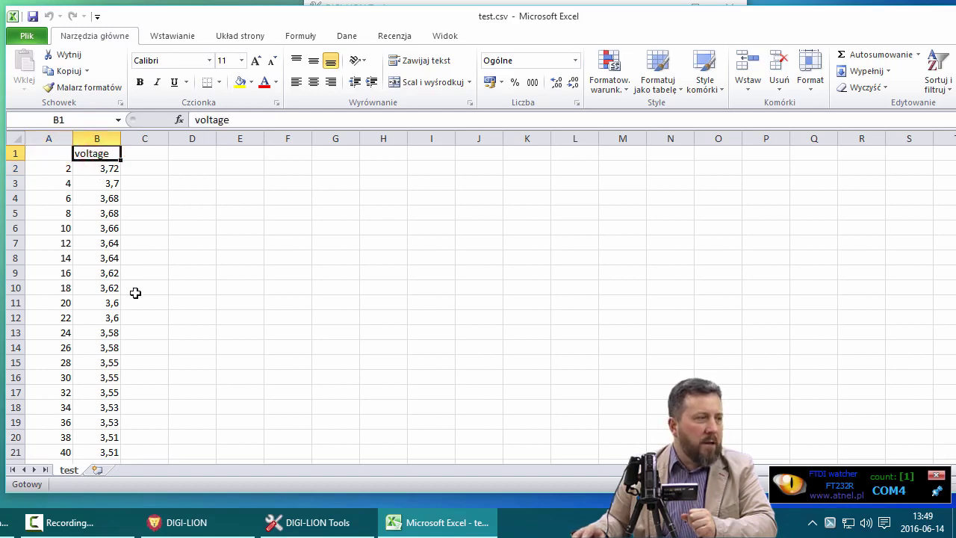
scroll(130, 313, down, 11)
scroll(130, 314, up, 11)
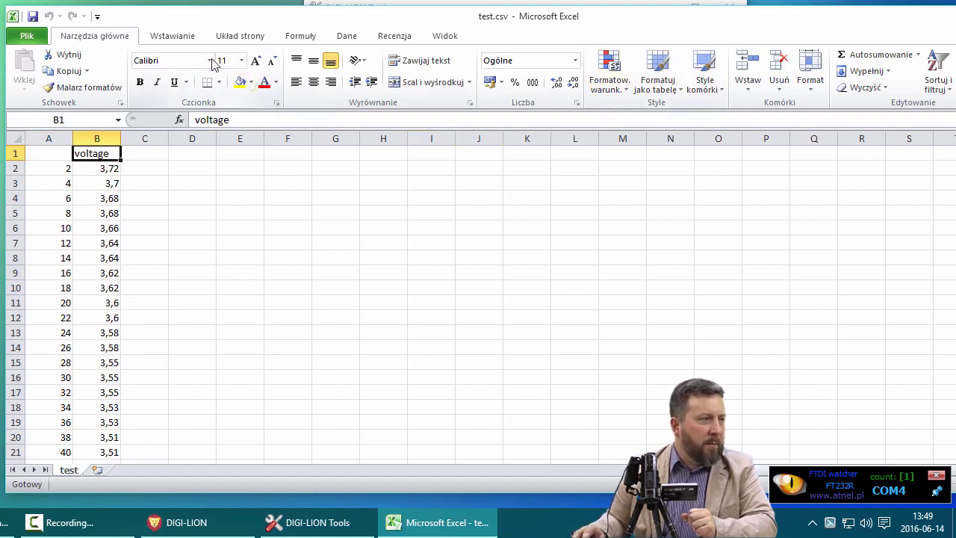
- Insert a 2-D line chart of the exported data and place it closer to the data columns
click(171, 38)
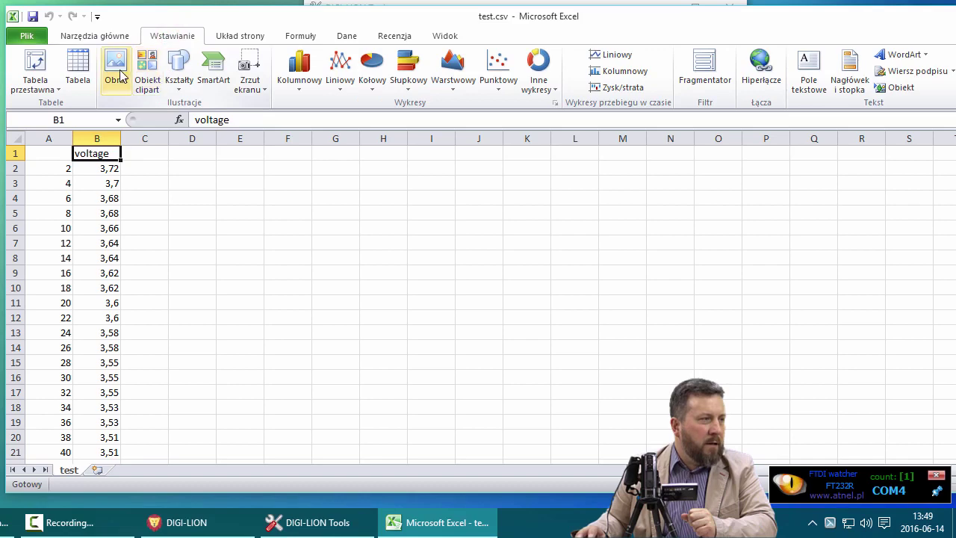
click(340, 70)
click(341, 128)
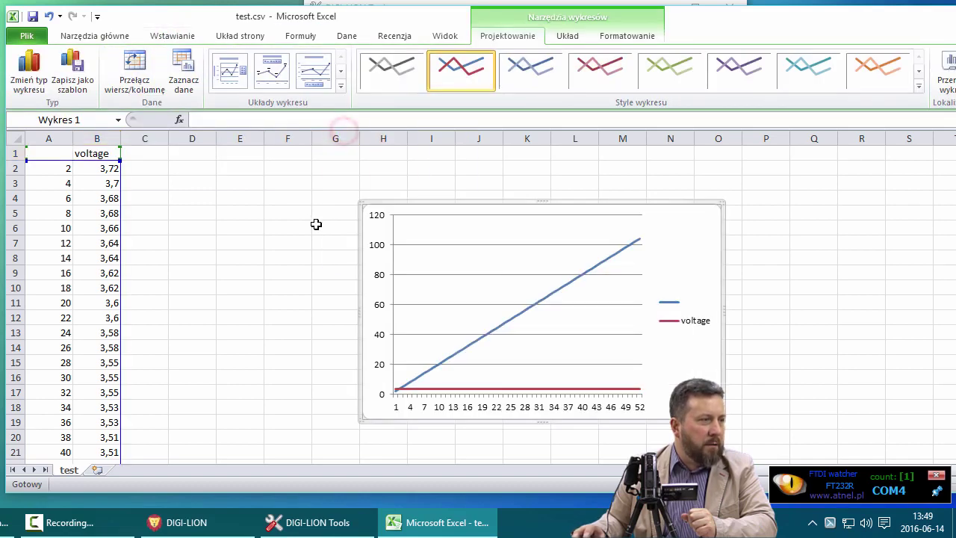
click(436, 211)
drag(336, 213, 290, 202)
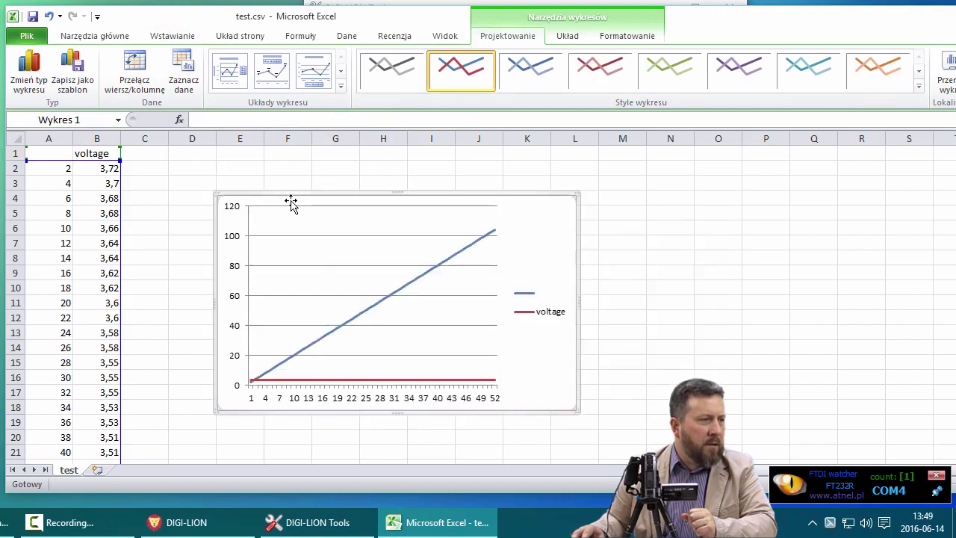
- Open the chart's data source settings and reselect the range A1:B53 on the test sheet as chart data
click(300, 260)
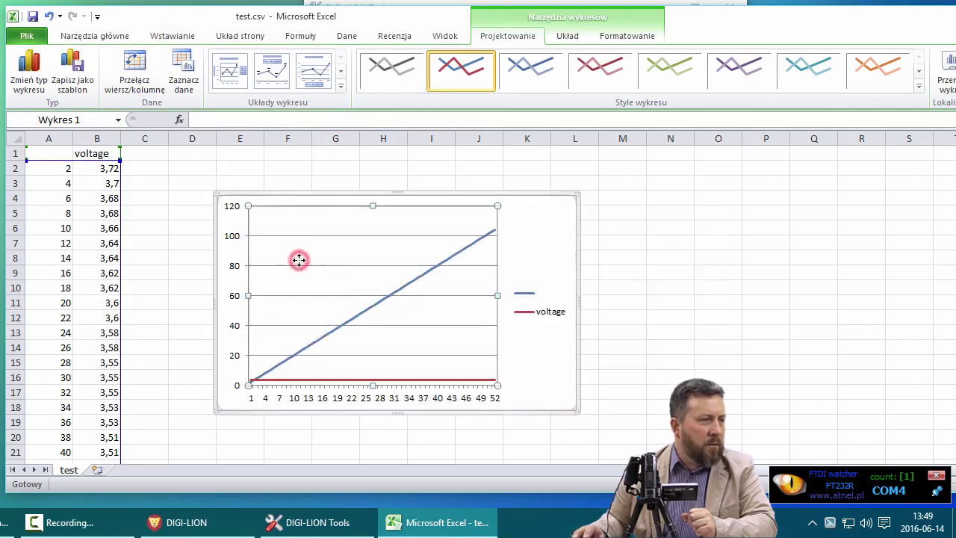
right_click(293, 218)
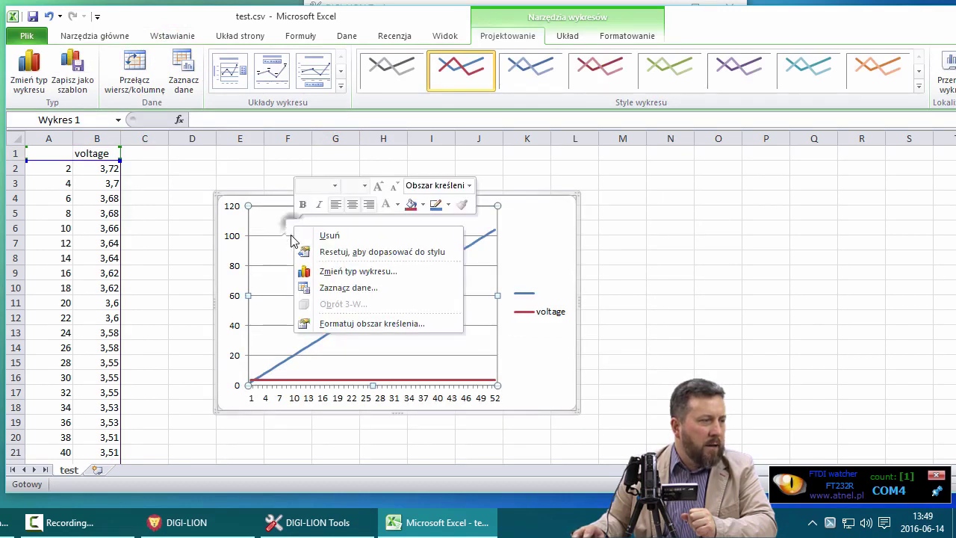
click(334, 286)
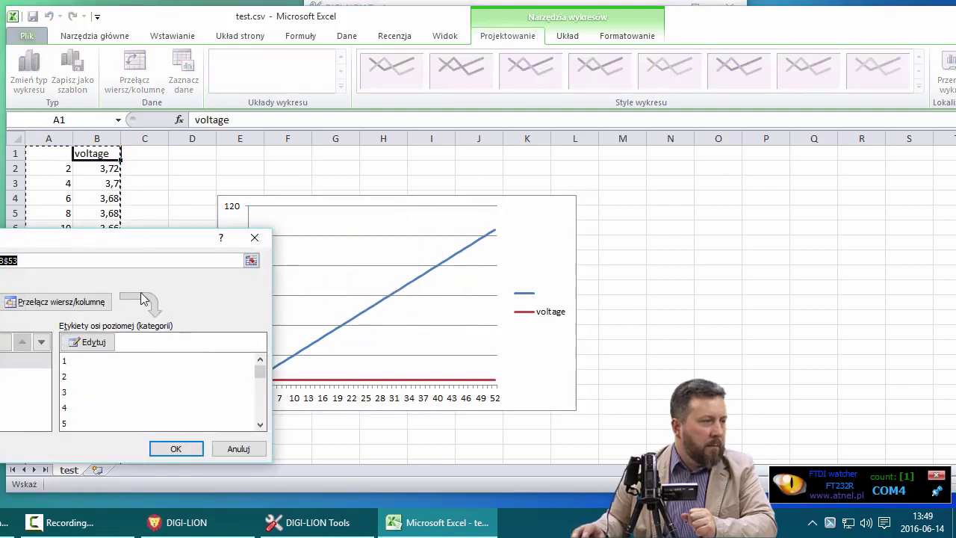
drag(96, 237, 638, 110)
click(792, 135)
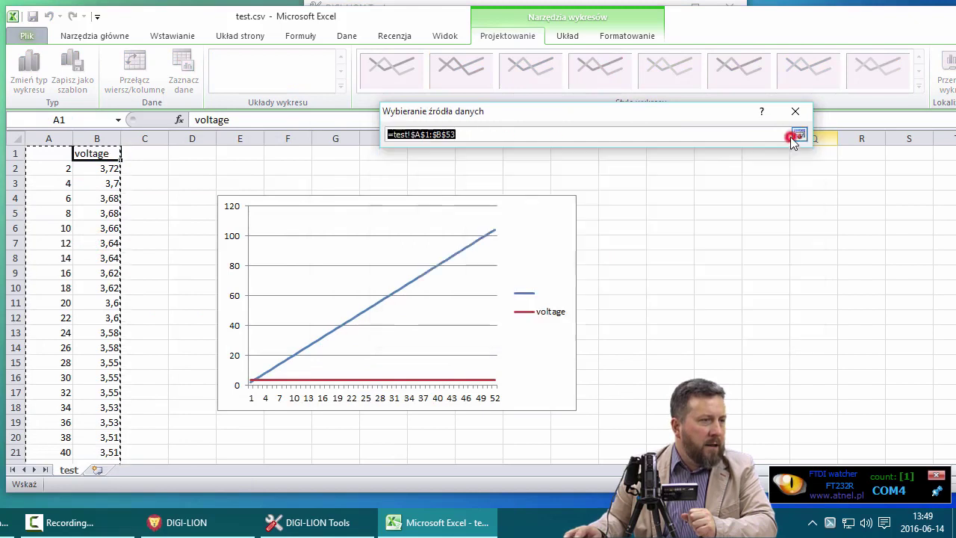
drag(49, 154, 99, 407)
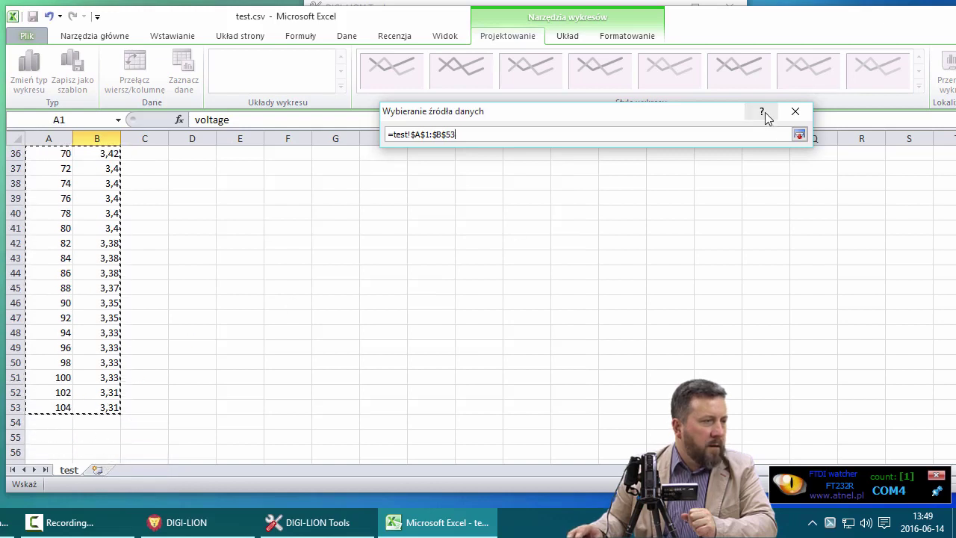
click(800, 134)
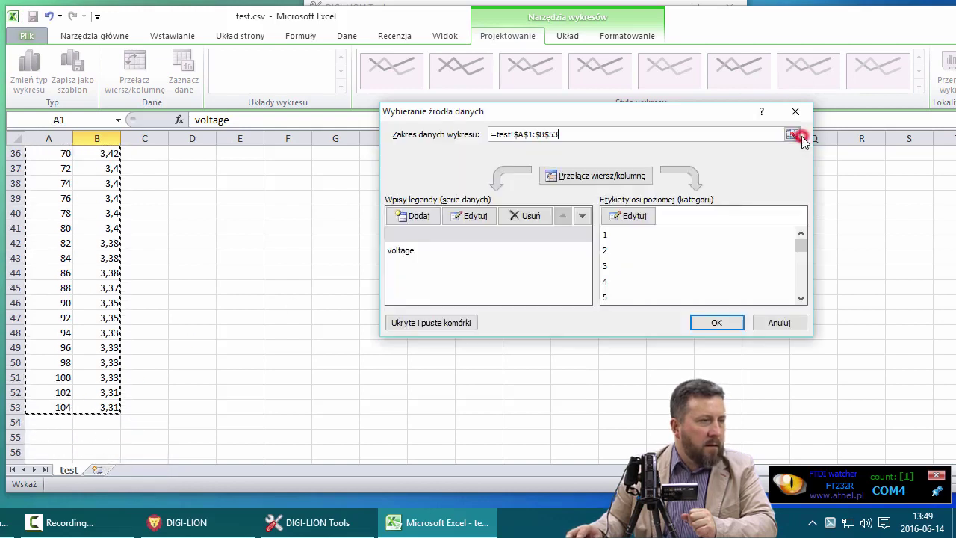
- Remove the unnamed time series from the chart so that only the voltage series is plotted
click(441, 233)
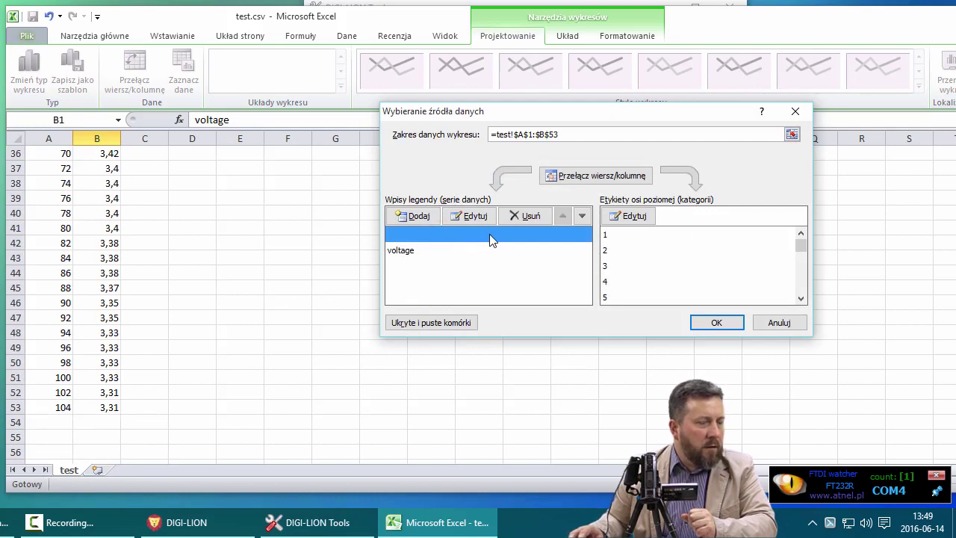
click(525, 218)
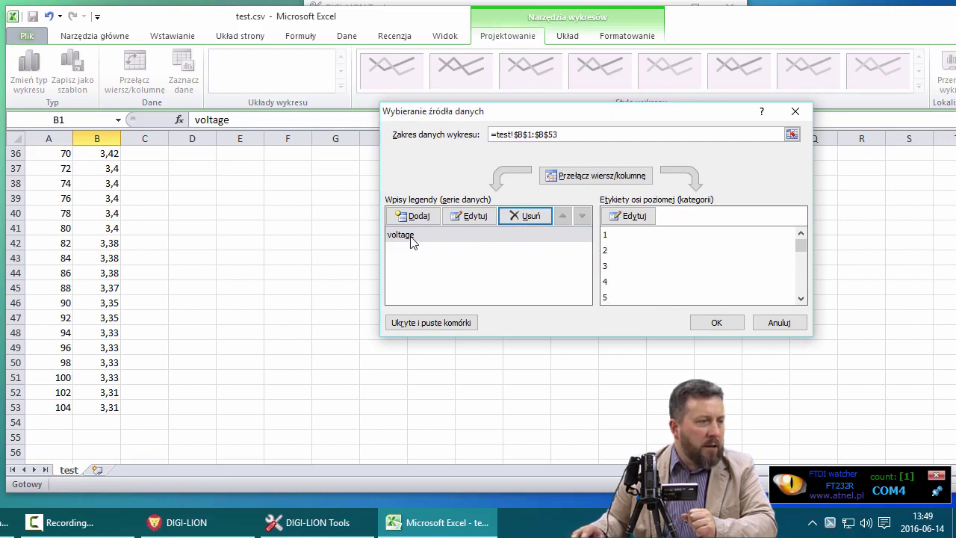
click(720, 323)
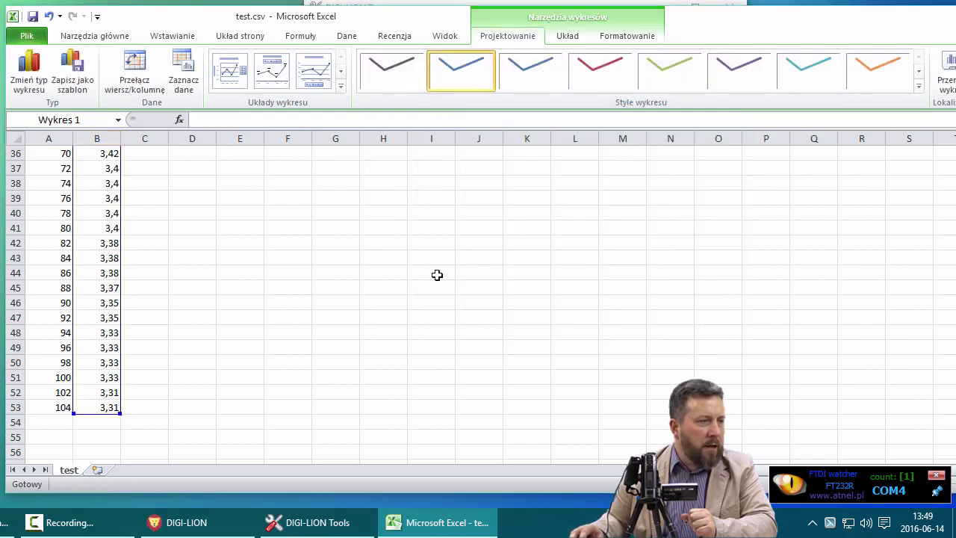
scroll(501, 304, up, 12)
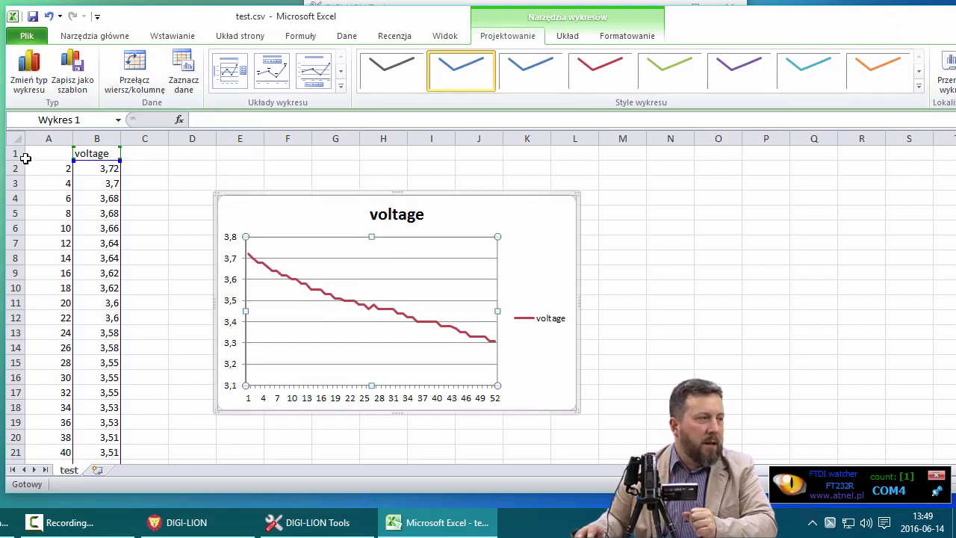
- Minimize Excel and switch back to DIGI-LION Tools to view the live voltage chart
drag(306, 14, 258, 28)
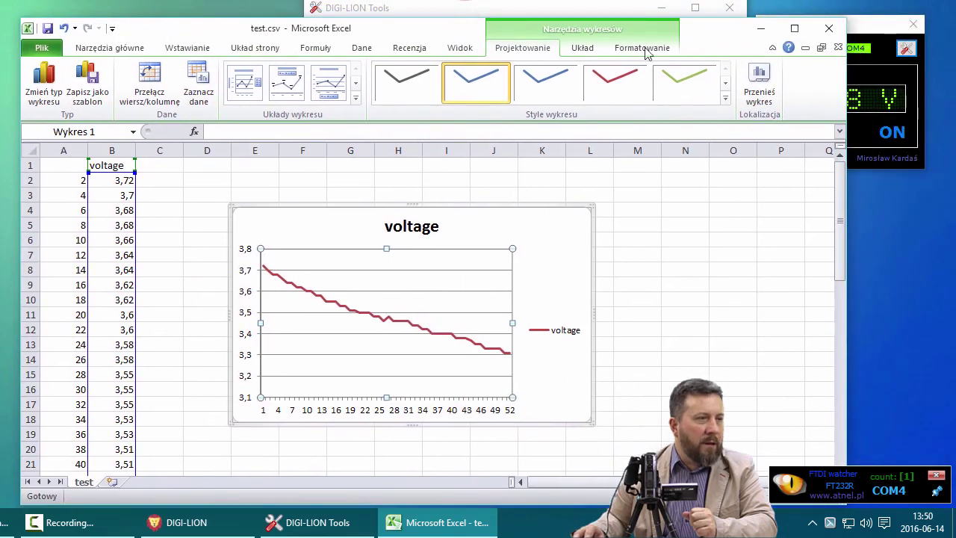
click(756, 30)
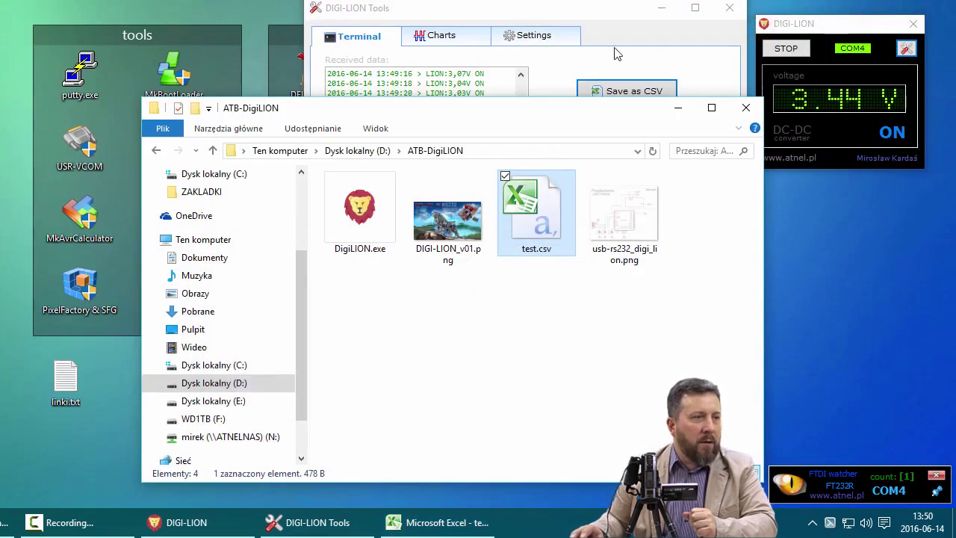
click(820, 27)
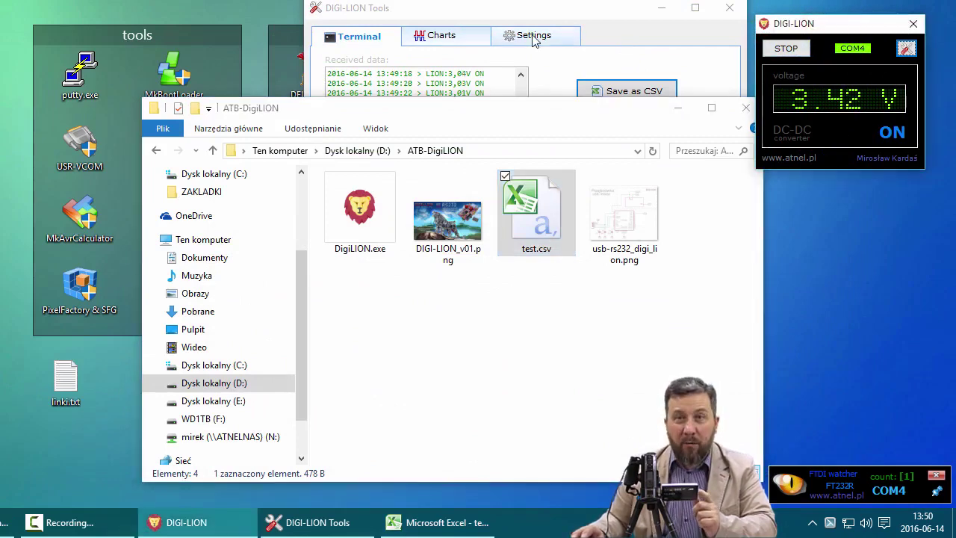
click(460, 42)
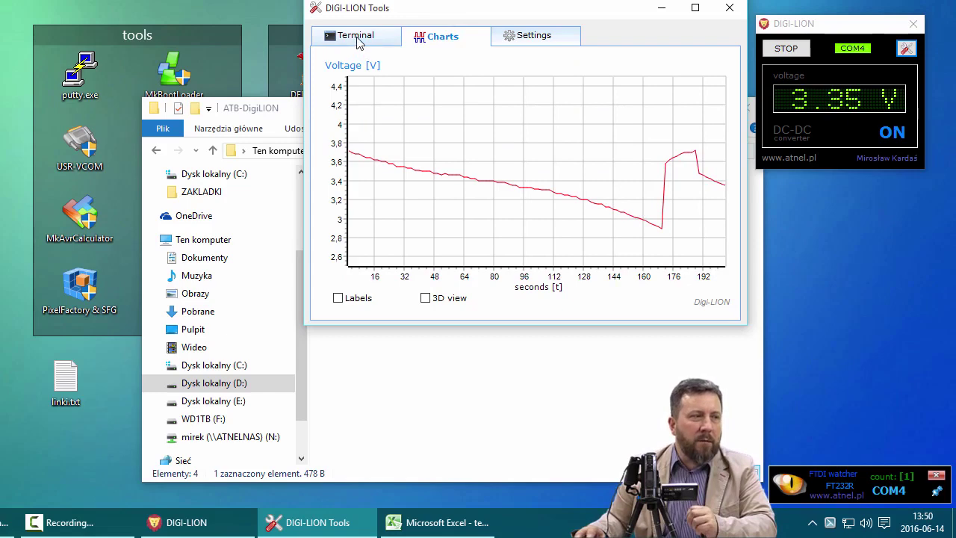
- Export the terminal log to D:\ATB-DigiLION\test.csv again, closing the old test.csv workbook in Excel without saving before overwriting the file
click(359, 39)
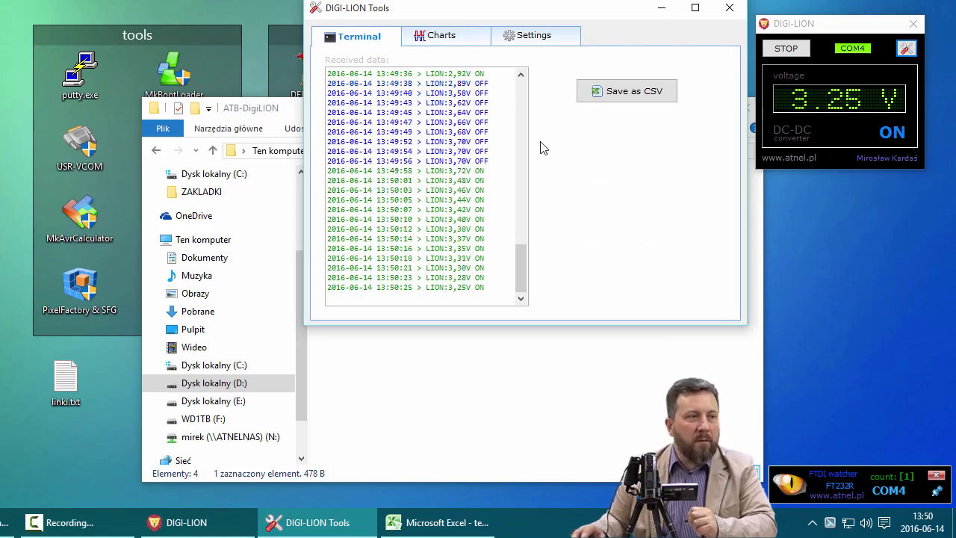
click(636, 93)
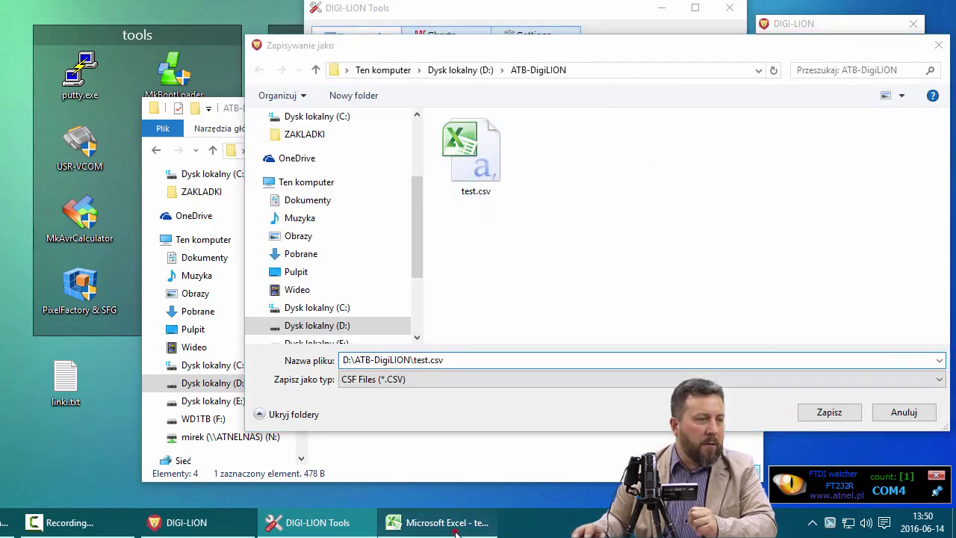
click(482, 522)
click(829, 28)
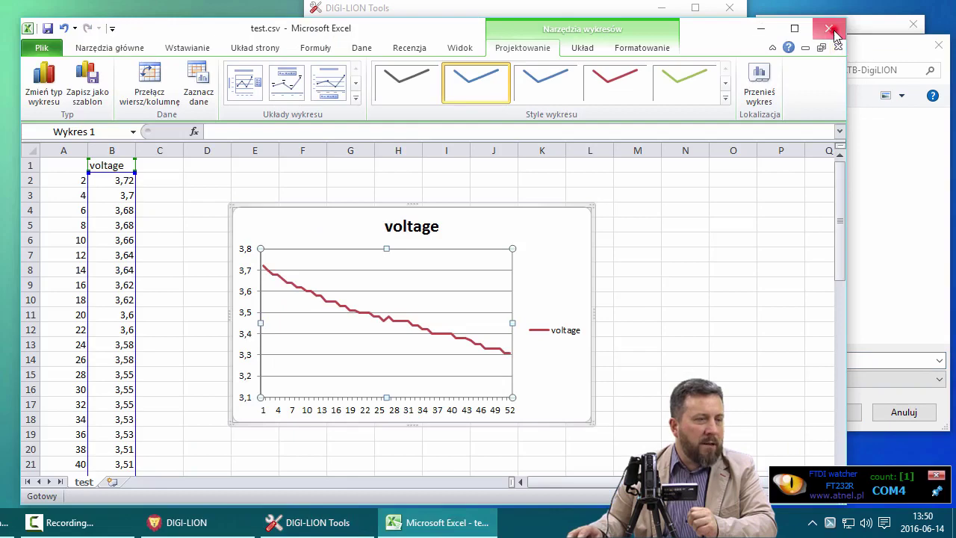
click(249, 146)
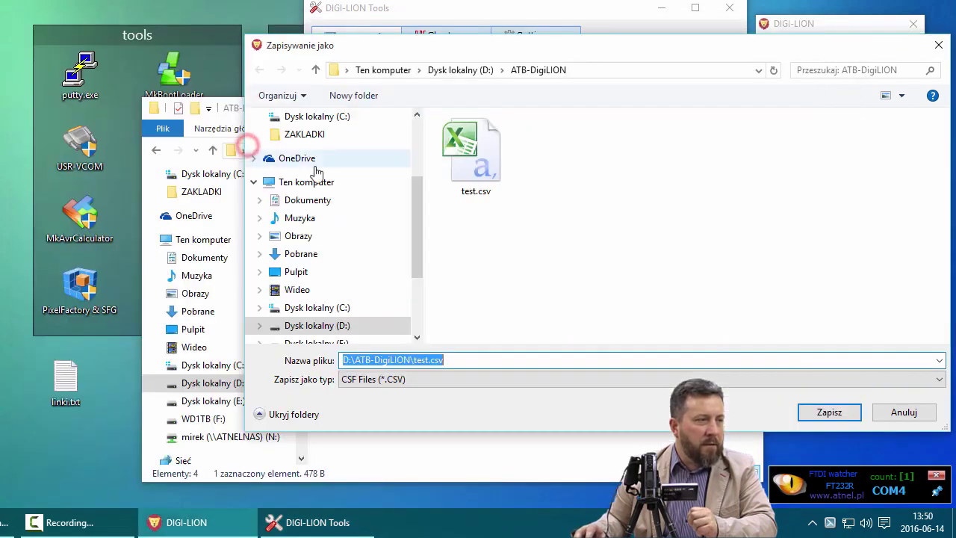
key(Escape)
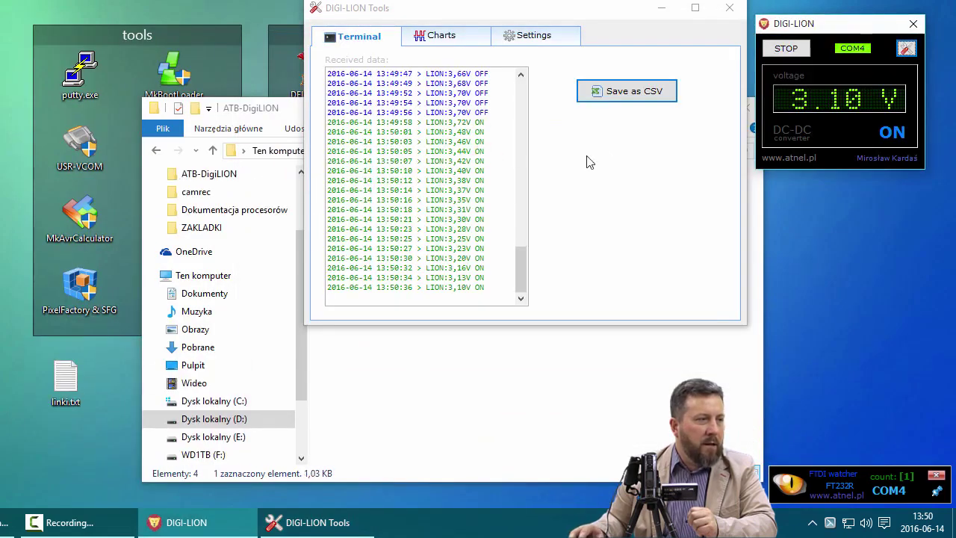
- Open the exported test.csv from the ATB-DigiLION folder in Excel and select the empty cell D4
click(461, 415)
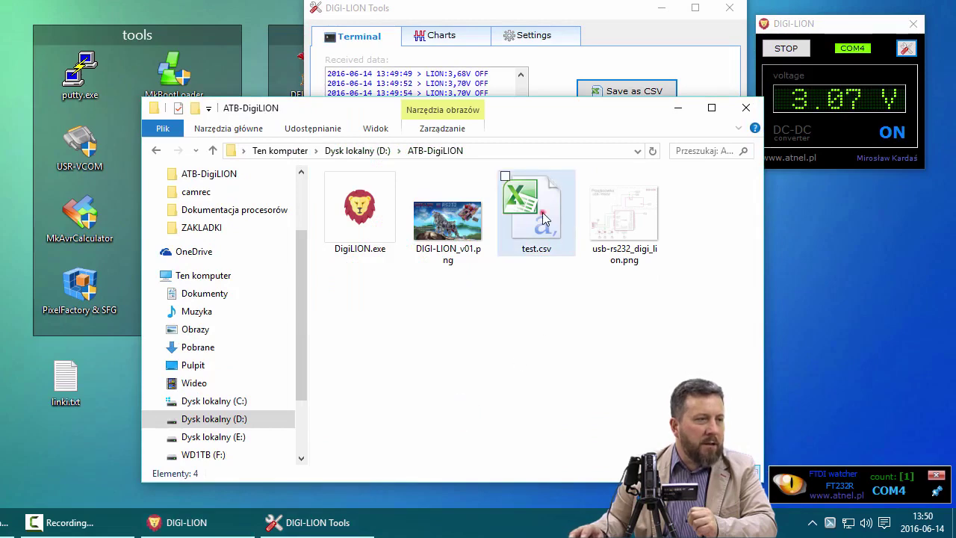
double_click(543, 218)
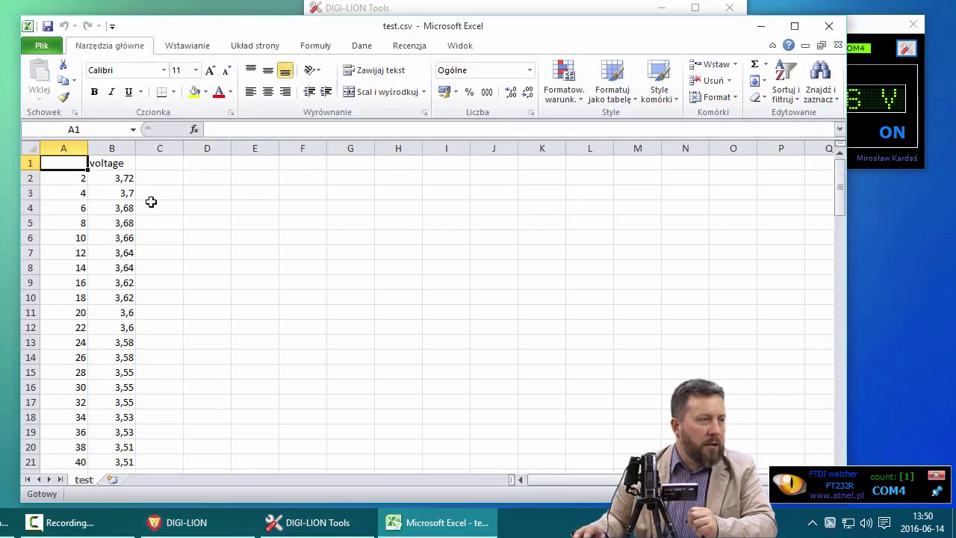
click(166, 196)
click(221, 208)
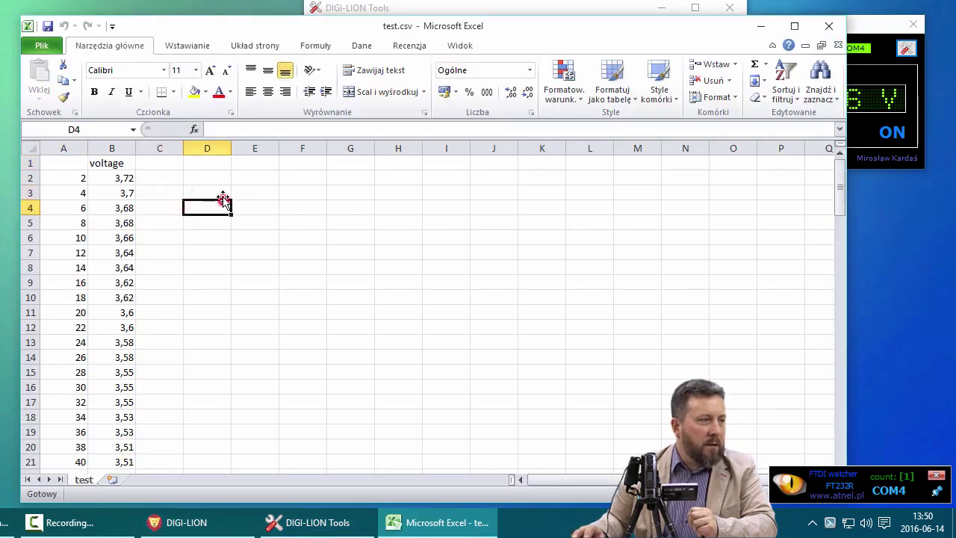
- Insert an empty line chart on the test sheet
click(187, 45)
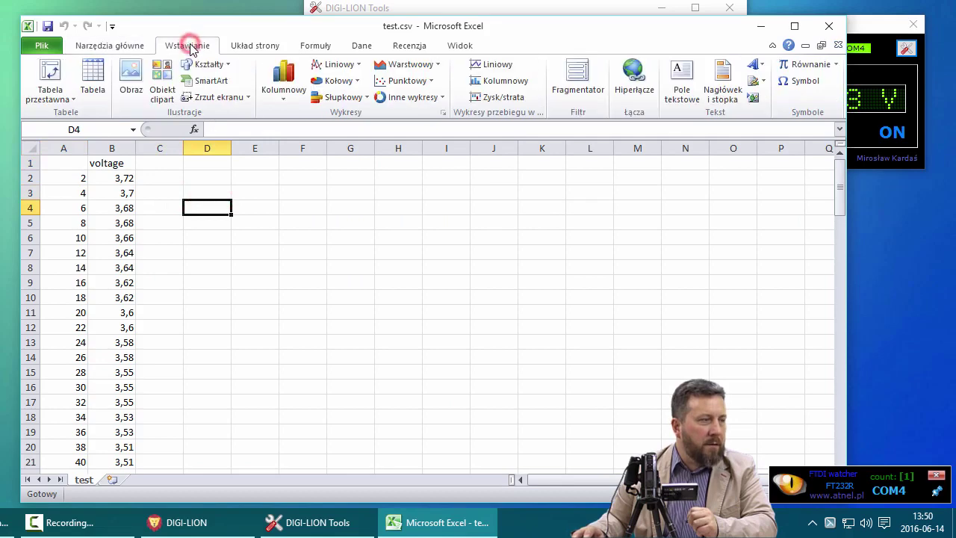
click(327, 67)
click(330, 150)
- Set the empty chart's data source to the range A1:B111 on the test sheet
right_click(311, 253)
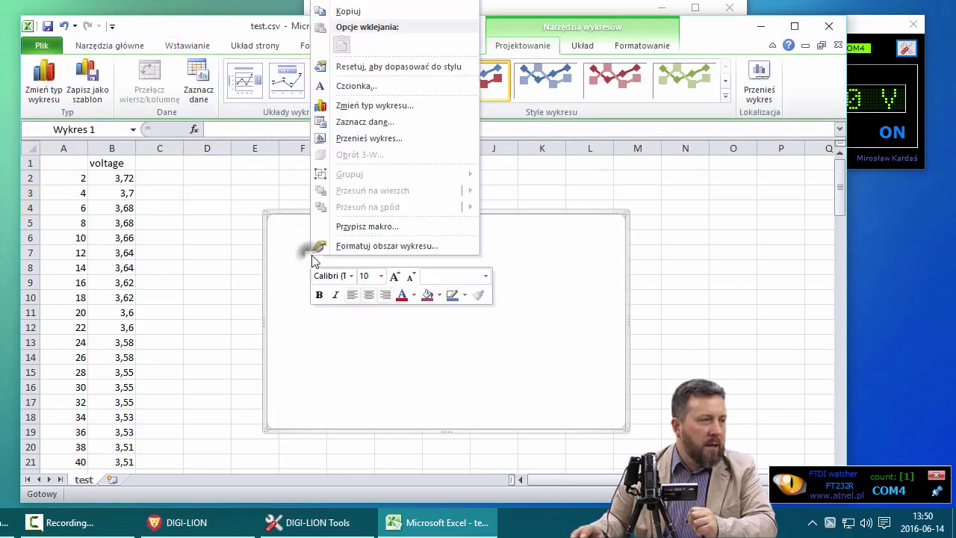
click(372, 124)
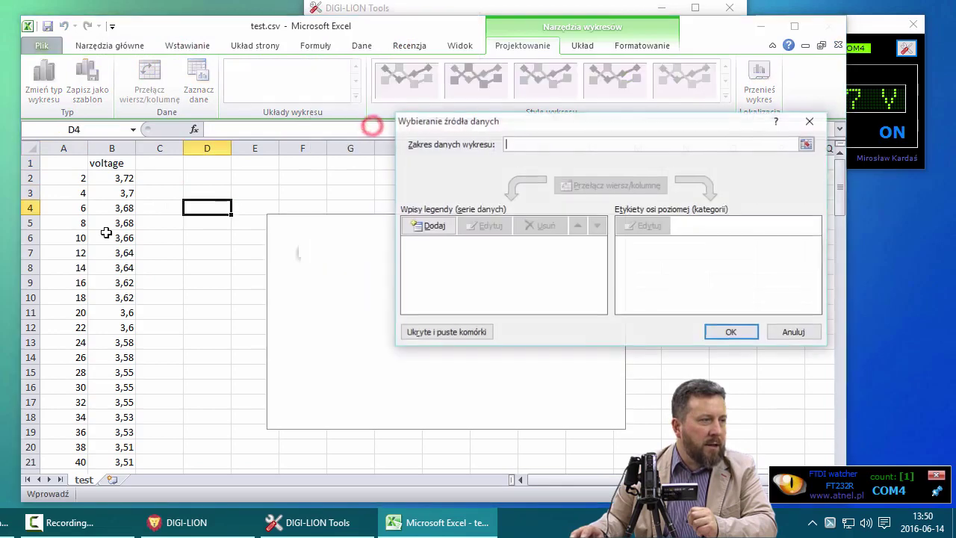
click(806, 144)
drag(69, 162, 103, 445)
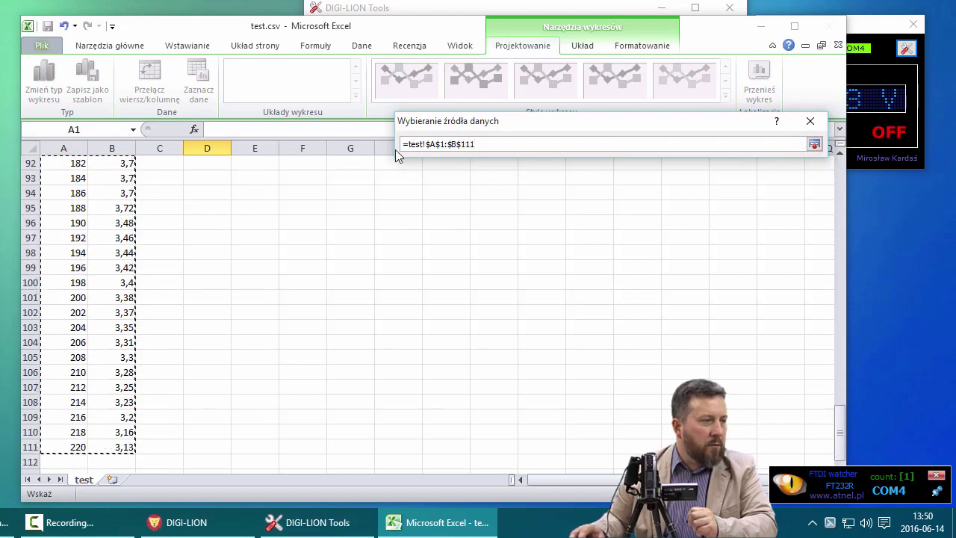
click(815, 145)
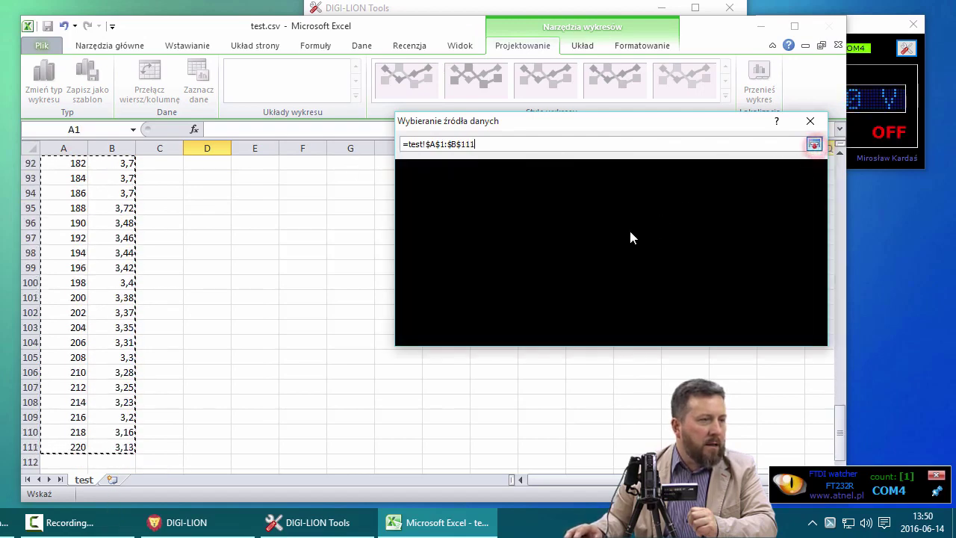
- Remove the unnamed series from the chart's data source, keeping only voltage, and apply the selection
click(442, 245)
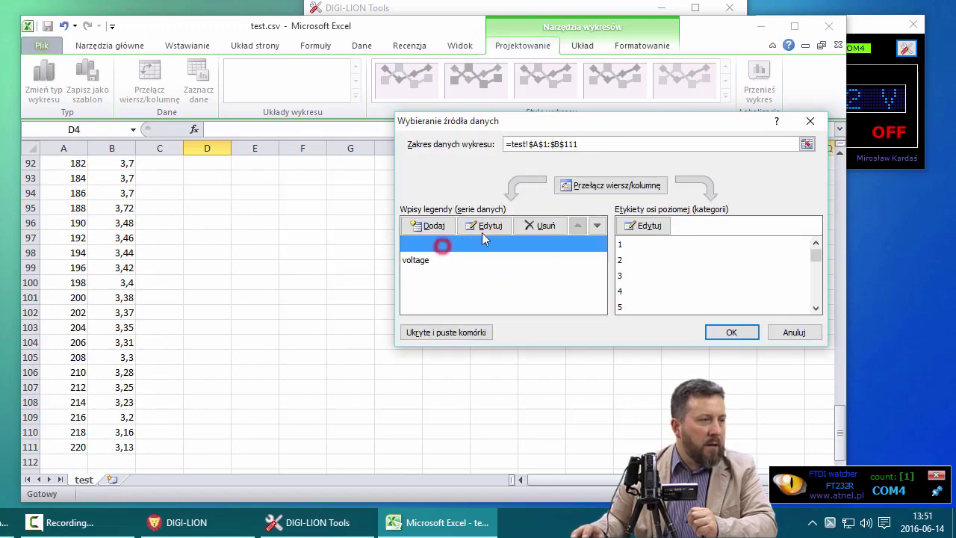
click(533, 227)
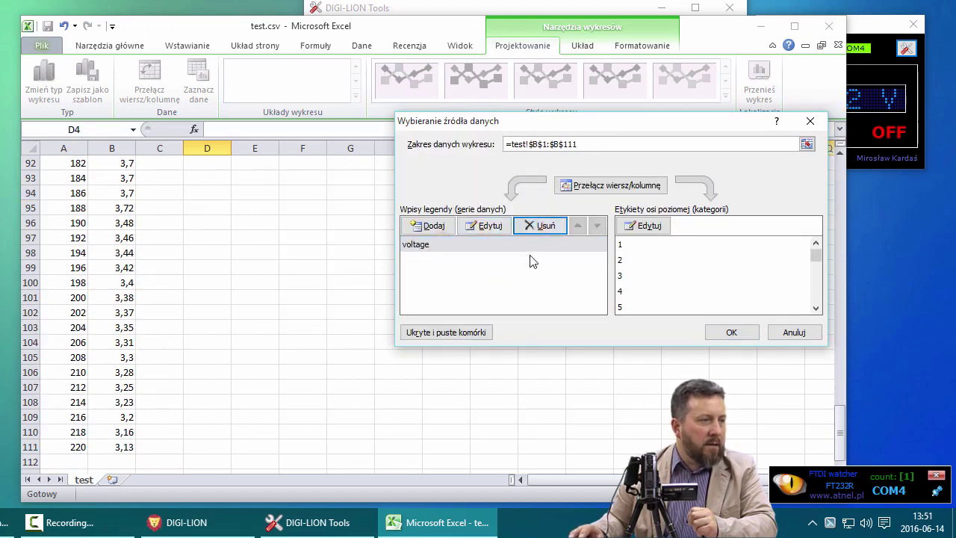
click(729, 331)
scroll(461, 324, up, 20)
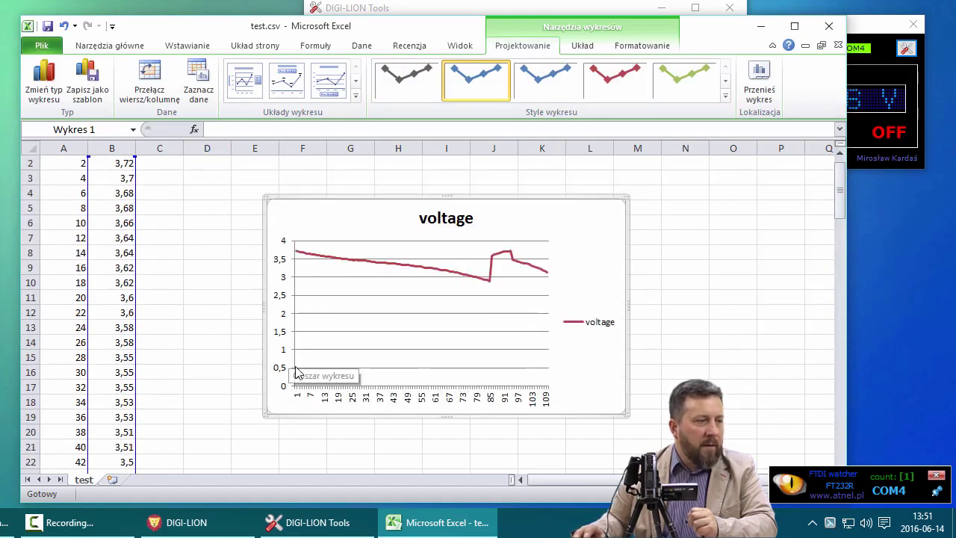
right_click(280, 328)
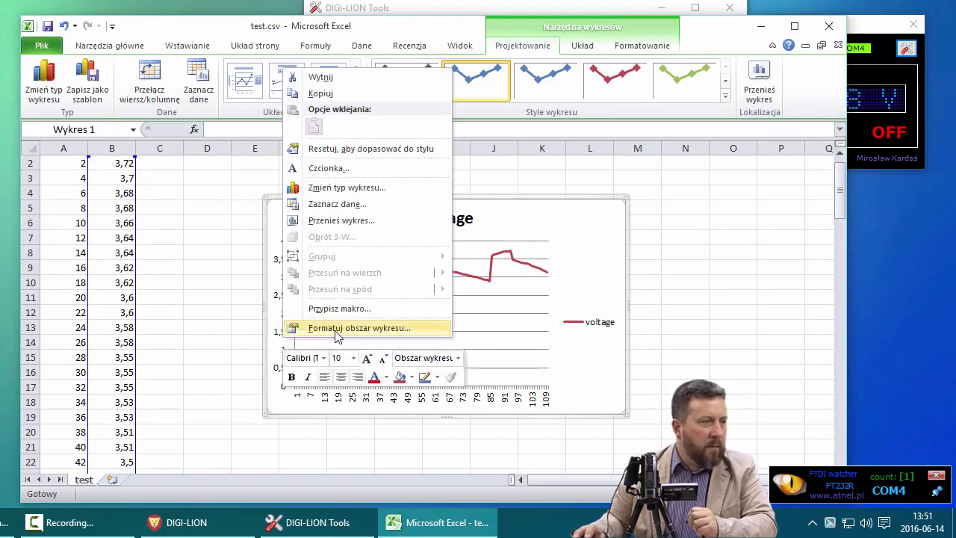
click(336, 329)
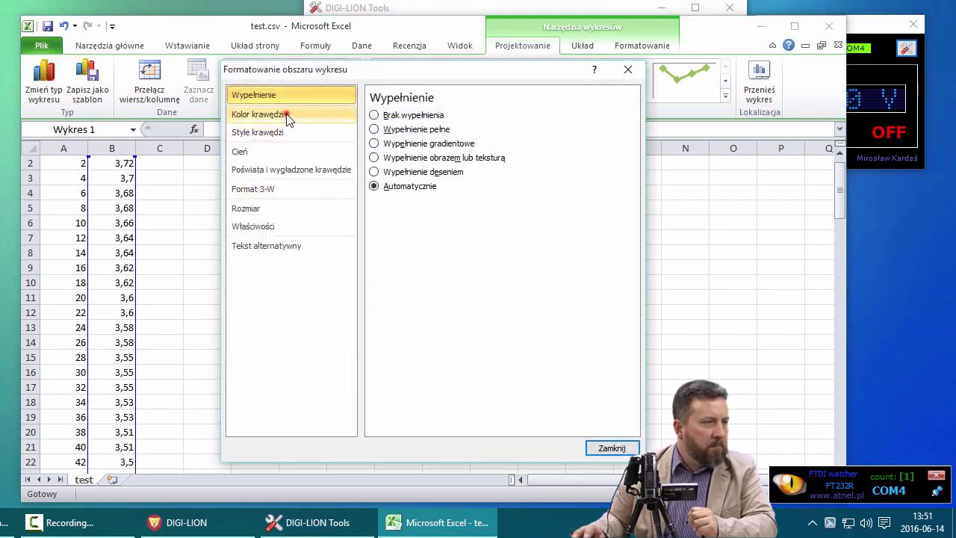
click(288, 118)
click(278, 133)
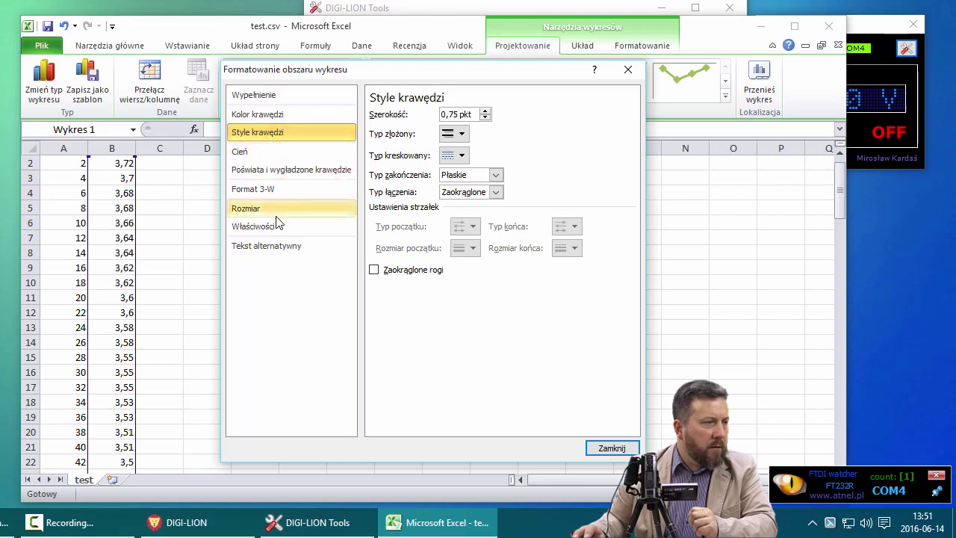
click(628, 71)
- Format the chart's vertical axis with a fixed minimum of 2,5
click(281, 296)
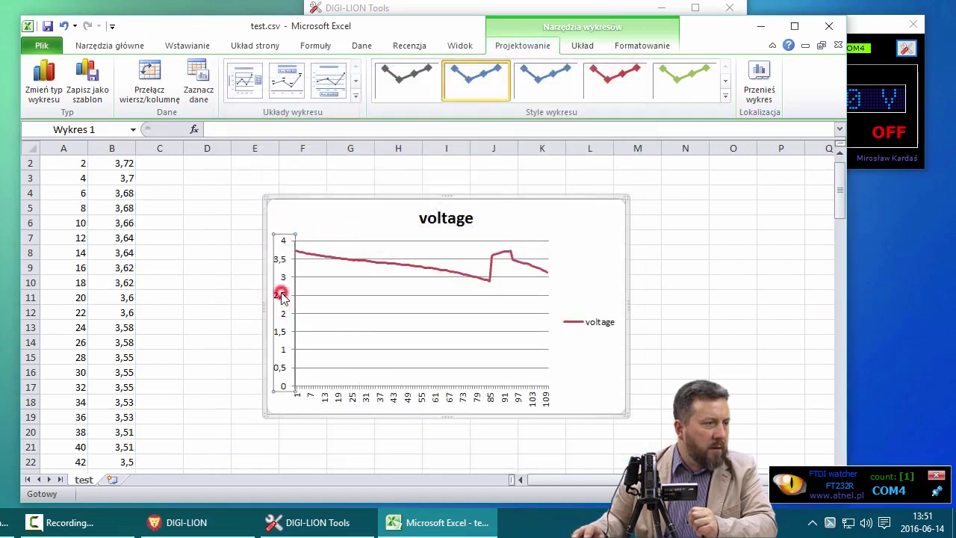
right_click(281, 296)
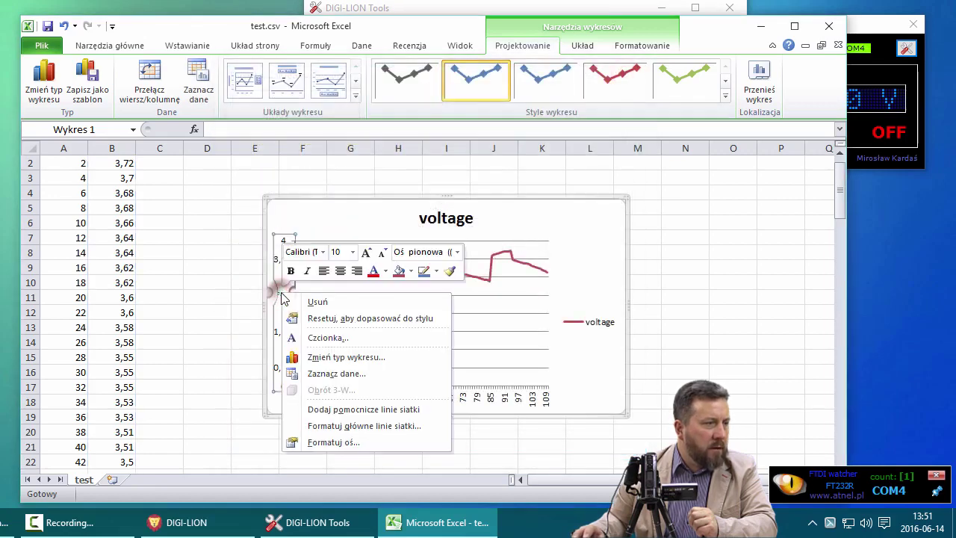
click(359, 442)
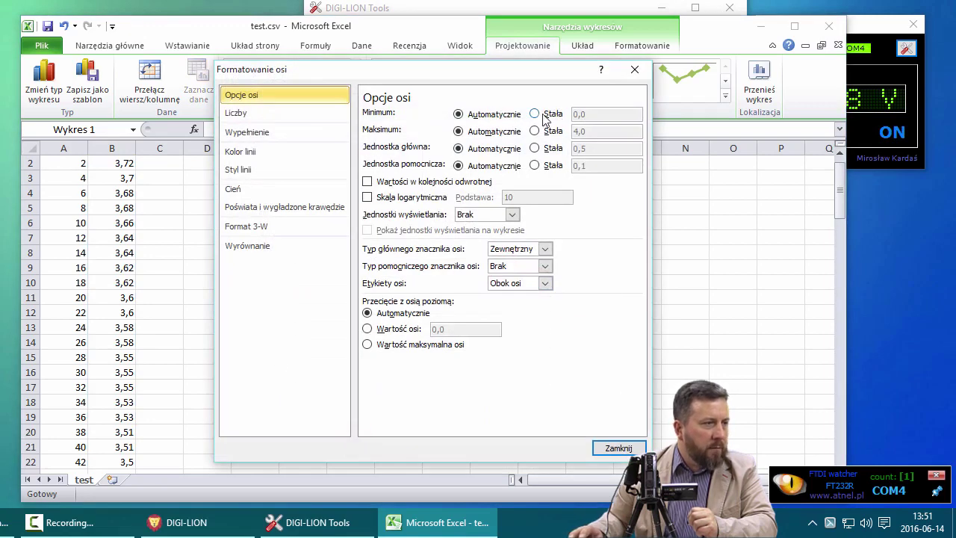
click(535, 114)
click(604, 112)
text(2,)
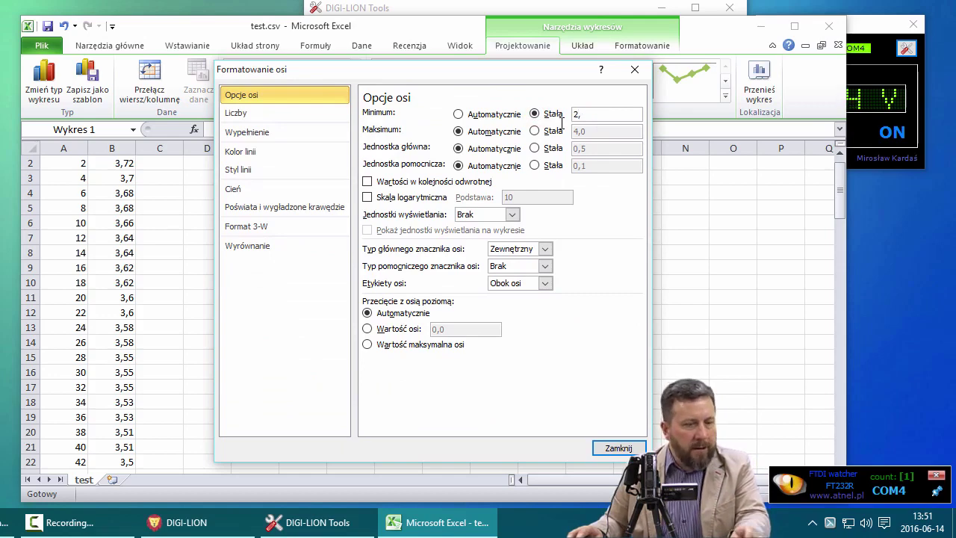
text(5)
click(618, 448)
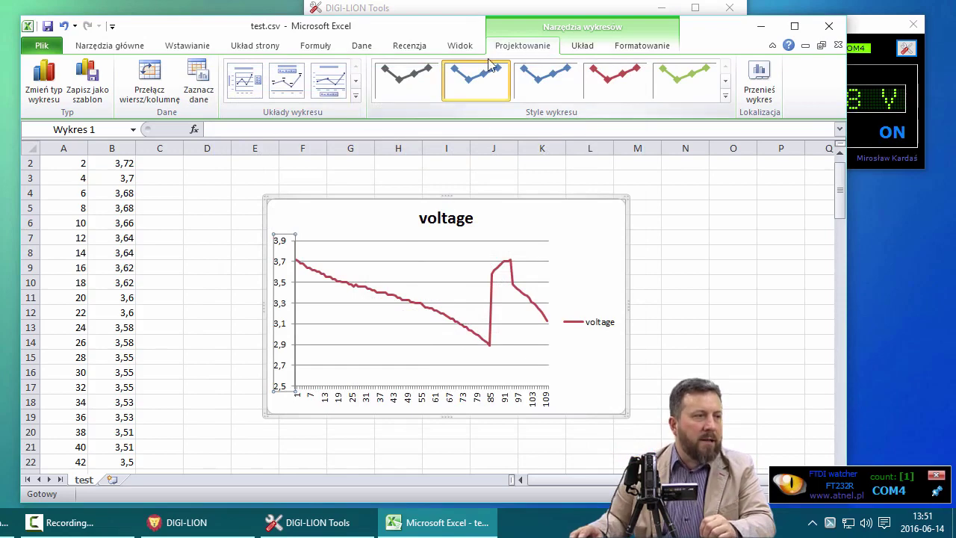
- Display the live voltage chart in DIGI-LION Tools, then narrow the Excel window and move it aside to uncover that chart
click(486, 9)
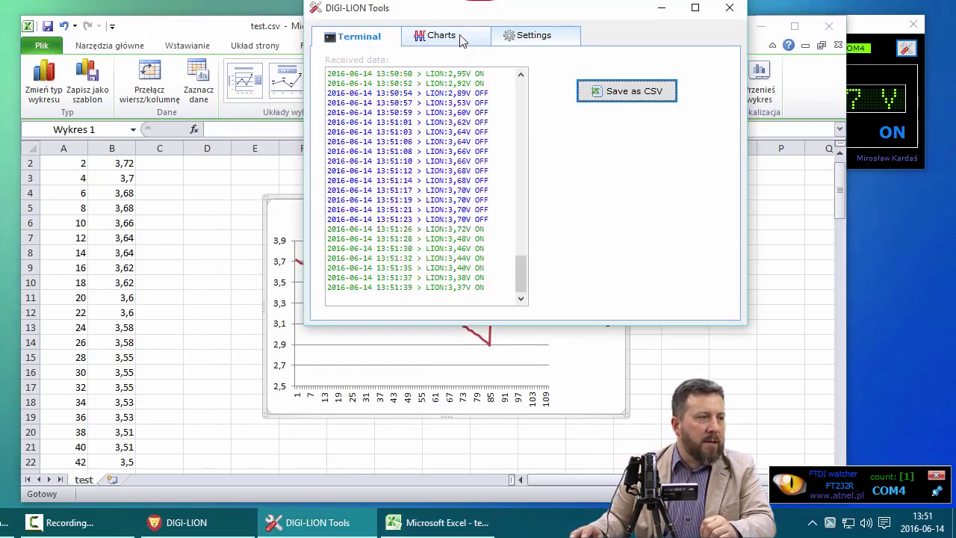
click(458, 35)
click(611, 379)
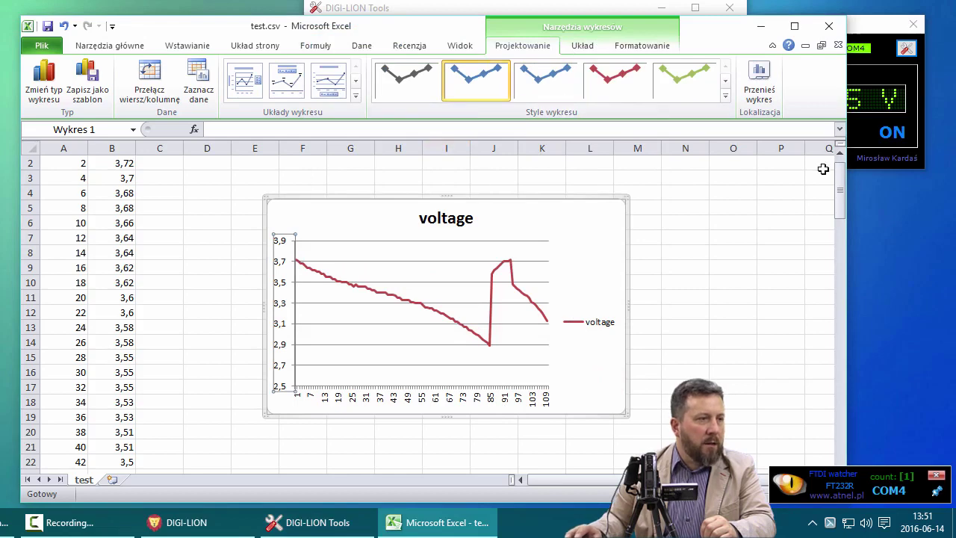
drag(847, 172, 747, 174)
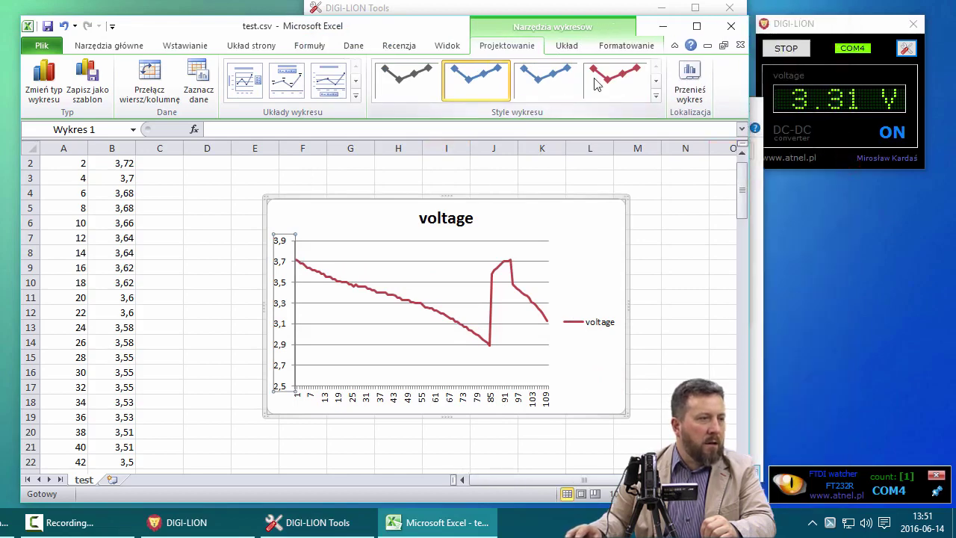
click(442, 45)
drag(401, 32, 168, 24)
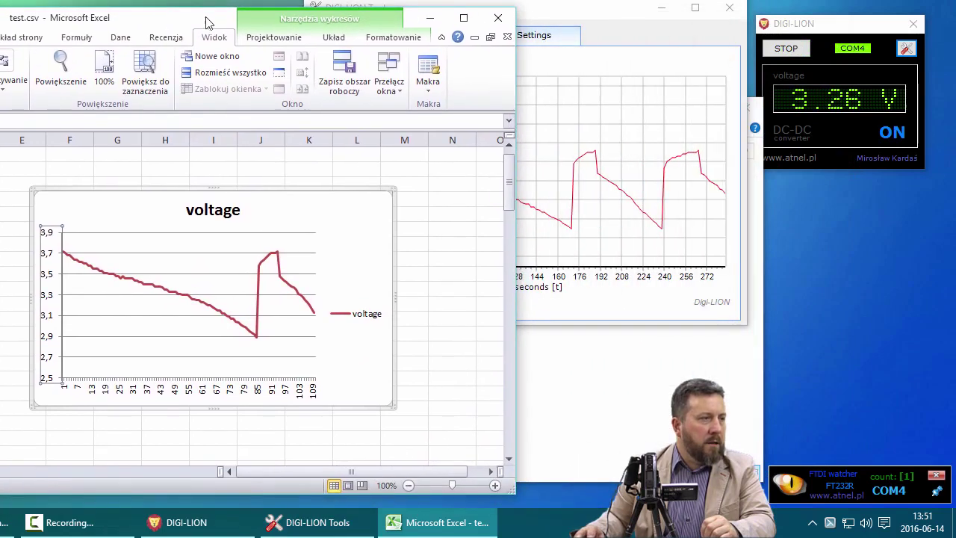
- Bring DIGI-LION Tools to the front and position it between the Excel chart and the DIGI-LION voltage display
click(605, 9)
click(407, 10)
drag(409, 13, 445, 26)
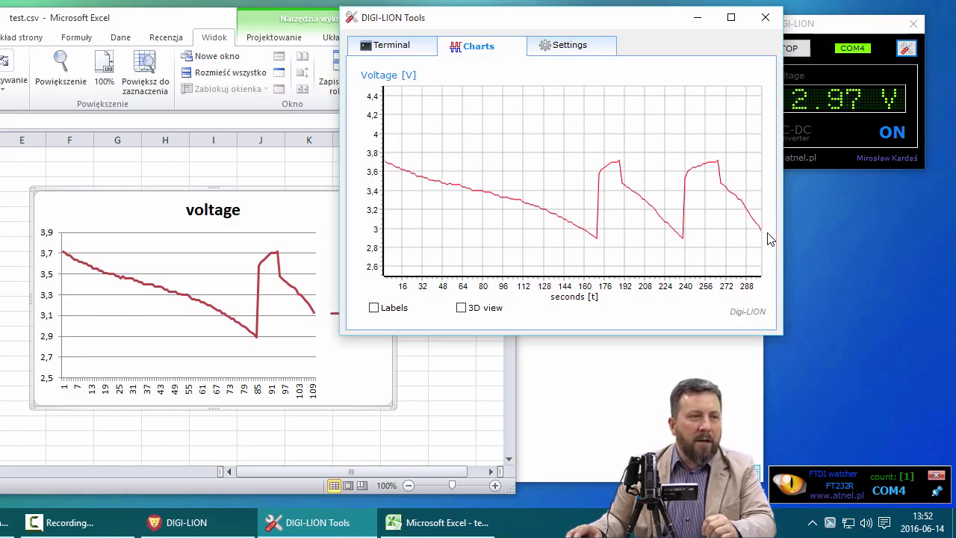
drag(665, 24, 640, 36)
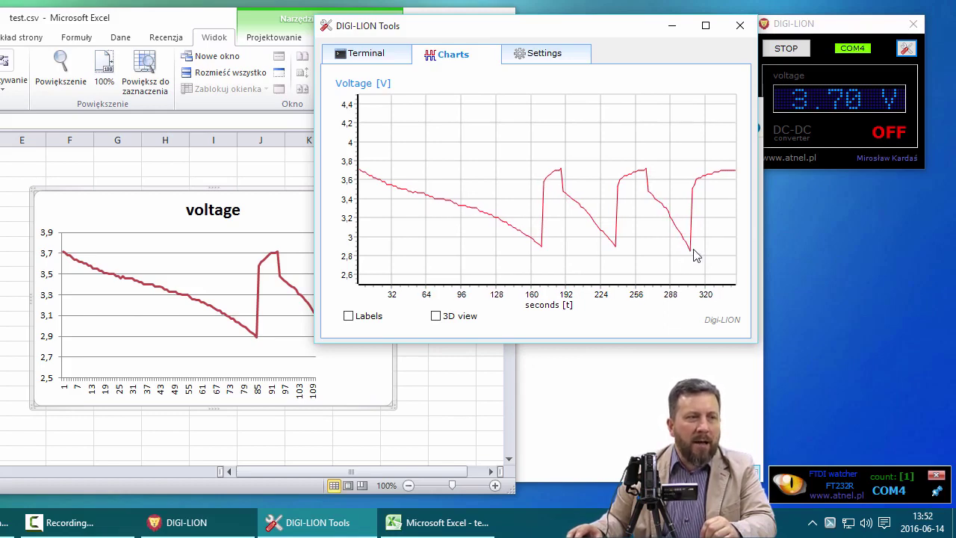
- Look at the DIGI-LION Tools settings and return to the live voltage chart
click(854, 103)
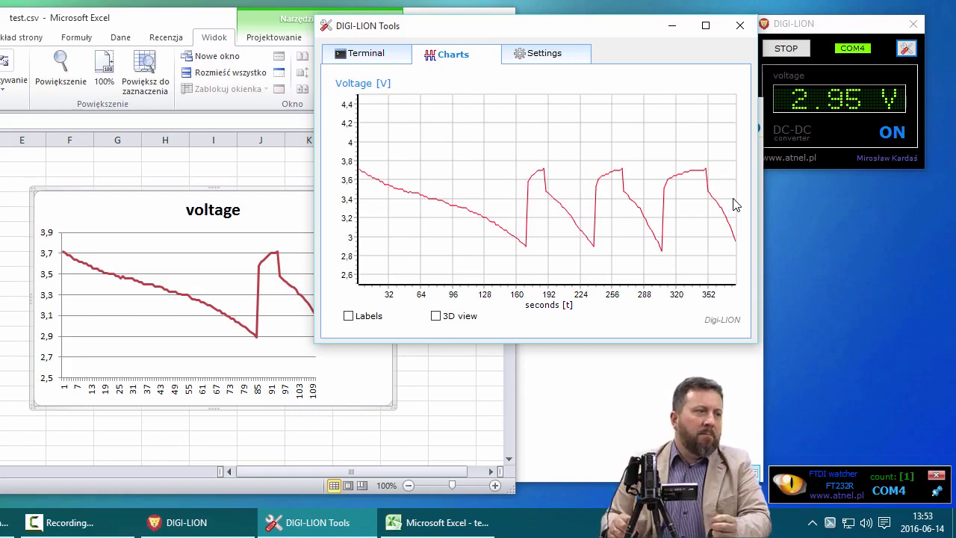
click(555, 56)
click(453, 56)
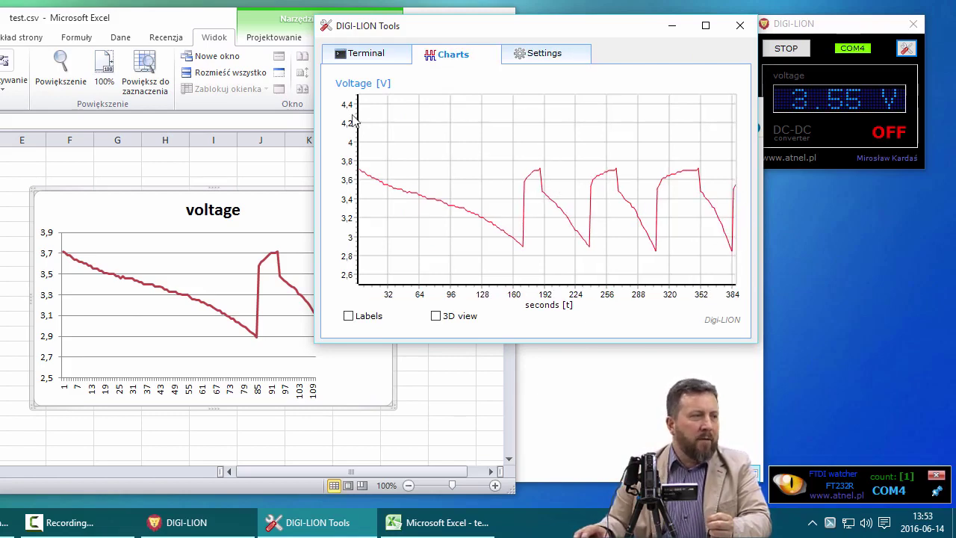
- Minimize the Excel and ATB-DigiLION folder windows and move DIGI-LION Tools slightly away from the voltage display
click(429, 18)
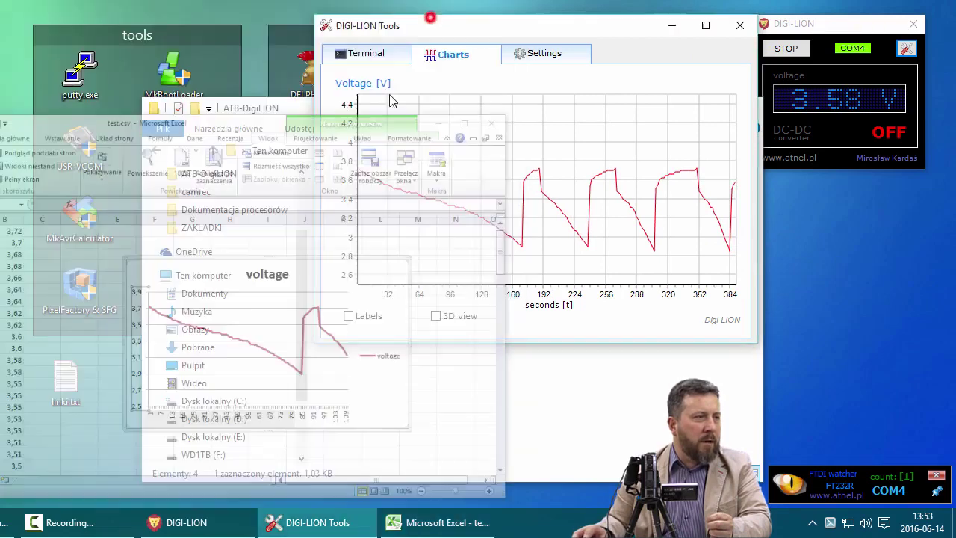
click(438, 402)
click(677, 108)
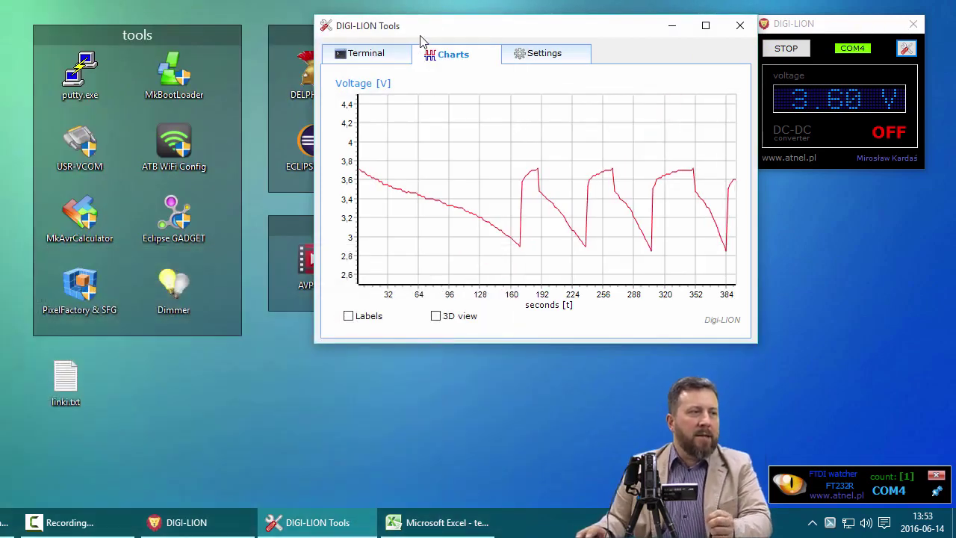
drag(538, 30, 523, 28)
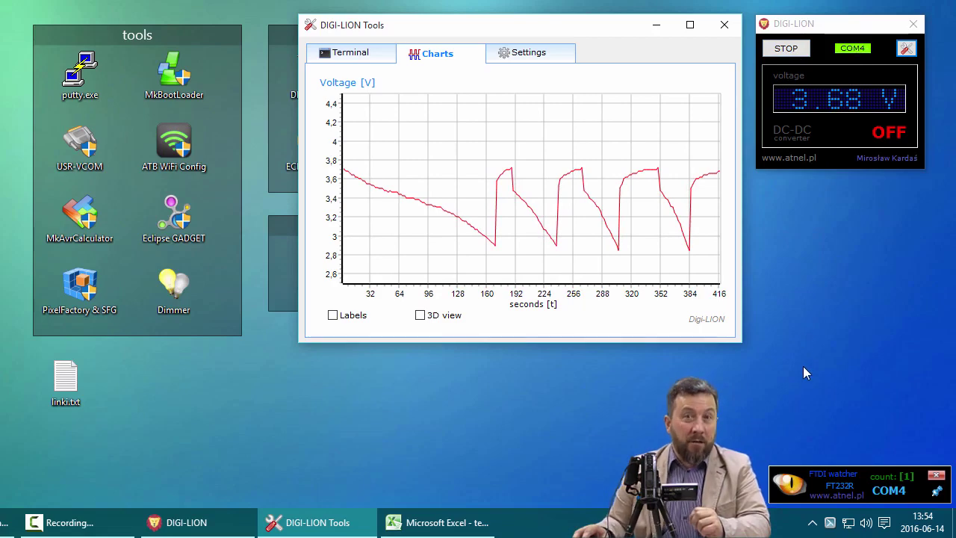
- Stop DIGI-LION's voltage readings and show the received data log in DIGI-LION Tools, with the FTDI watcher's port list expanded
click(796, 490)
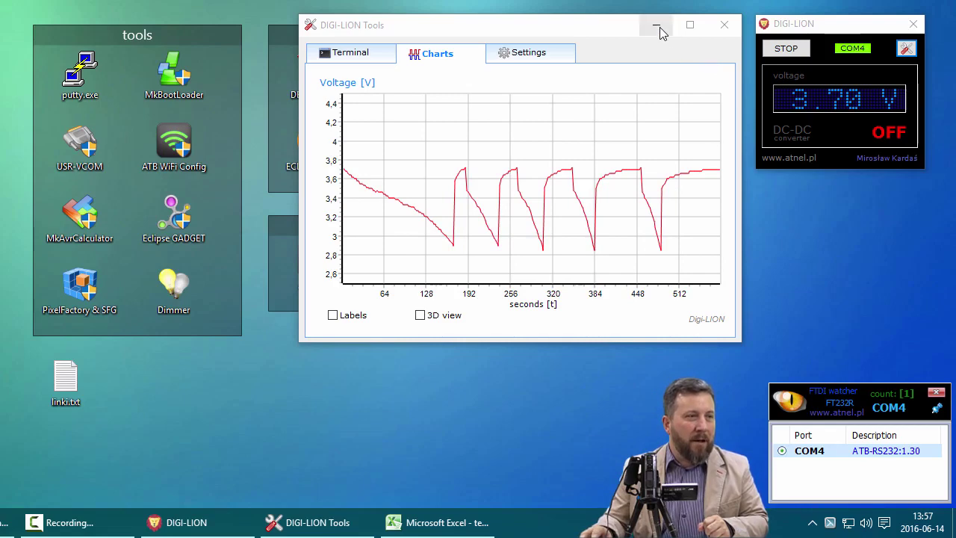
click(789, 50)
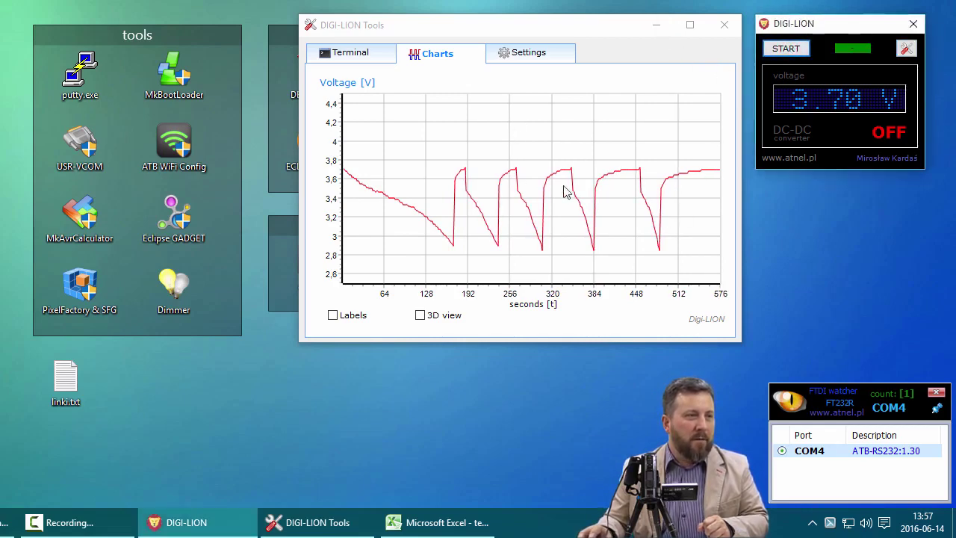
click(348, 53)
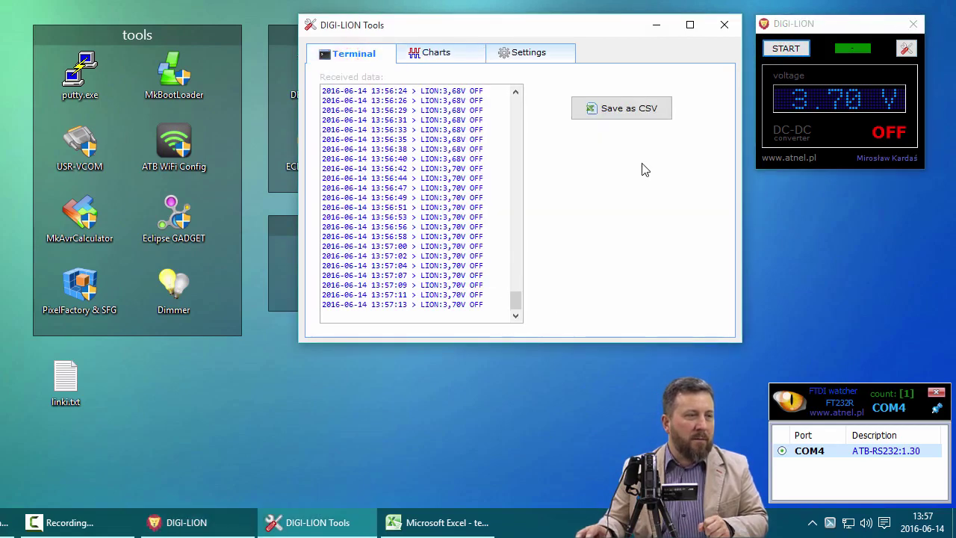
- Try to save the received data as CSV over the existing test.csv in the ATB-DigiLION folder
click(620, 109)
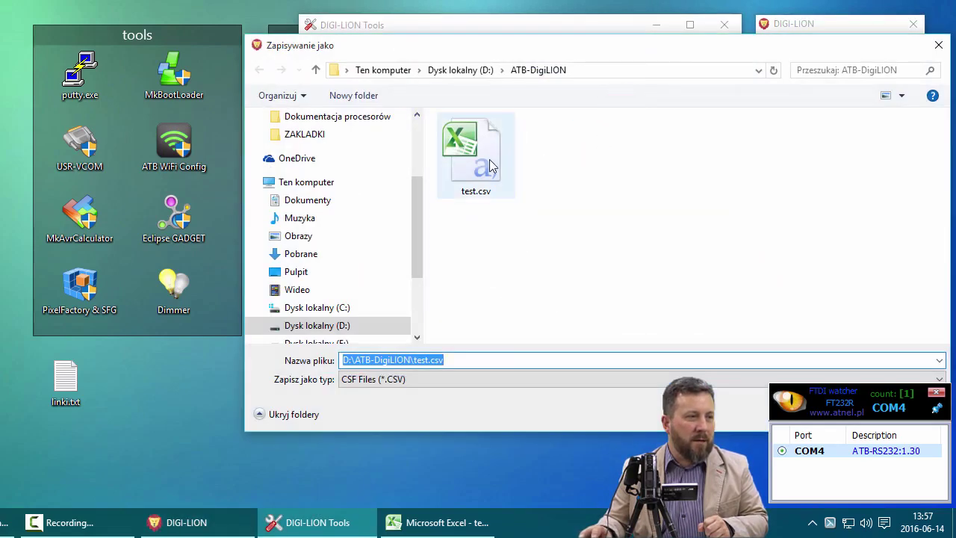
double_click(489, 162)
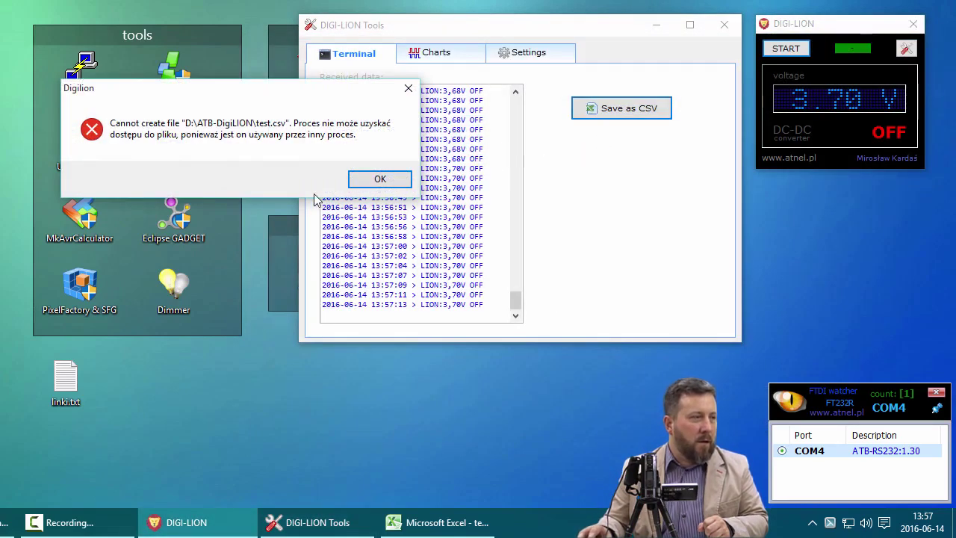
click(379, 179)
- Close the test.csv workbook in Excel and save the received data as CSV over the existing test.csv
click(445, 523)
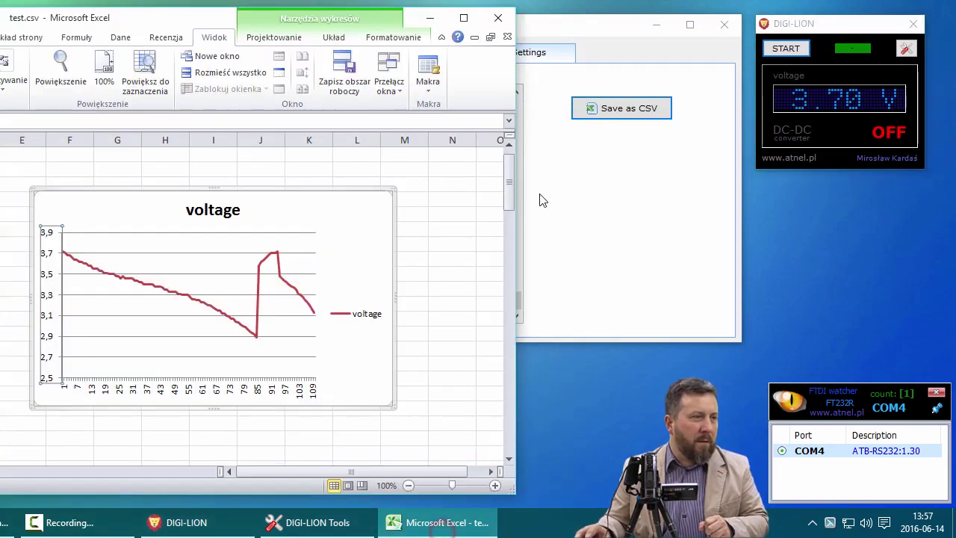
click(498, 17)
click(249, 147)
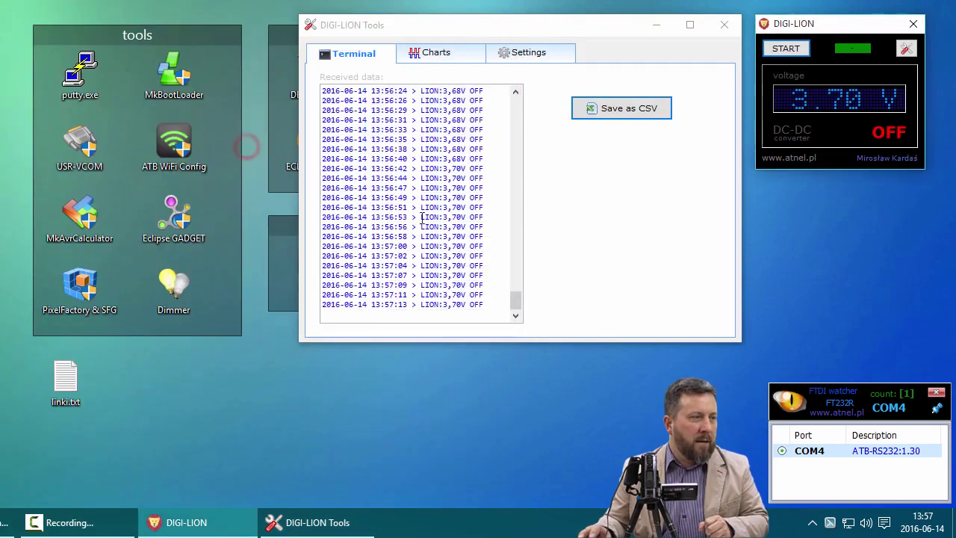
click(626, 109)
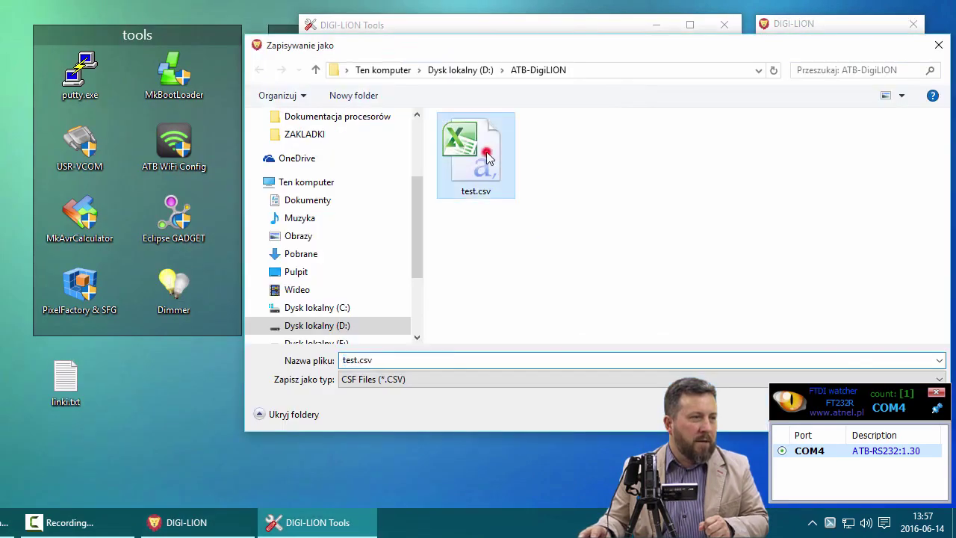
double_click(486, 152)
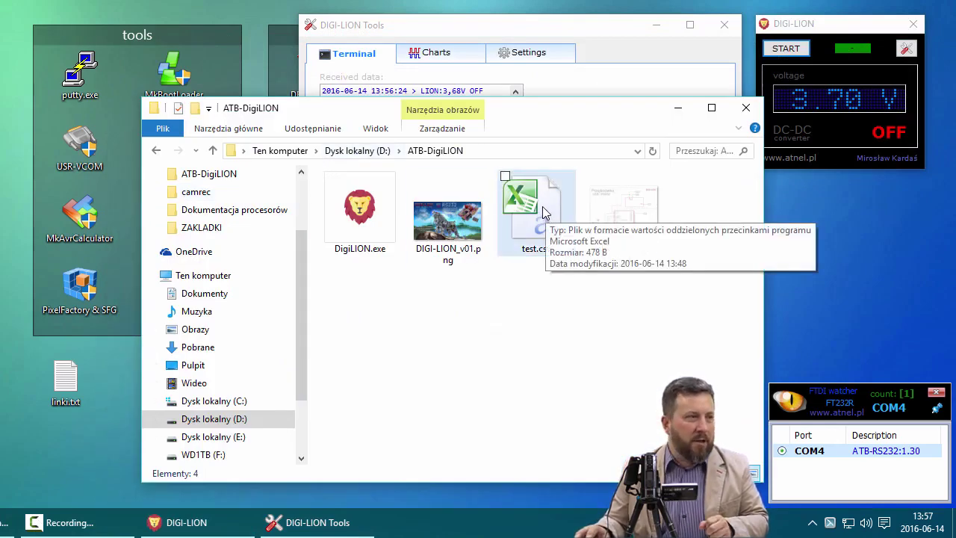
- Open the exported test.csv from the ATB-DigiLION folder in Excel and insert an empty line chart from a blank cell
double_click(539, 231)
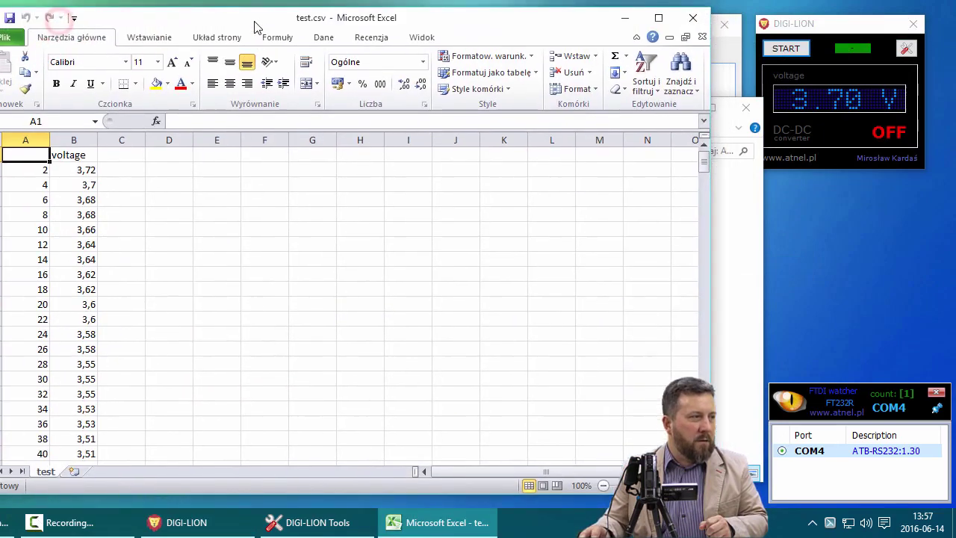
click(182, 185)
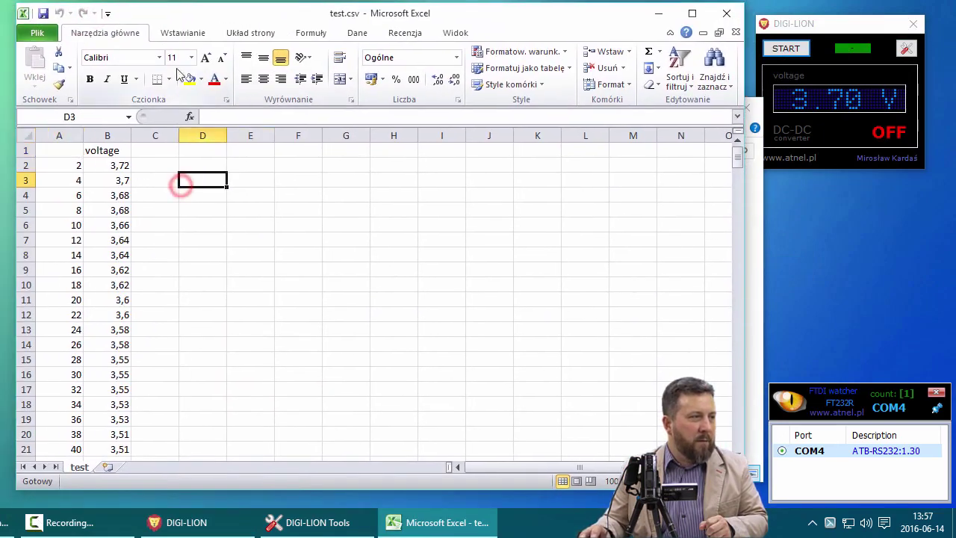
click(183, 33)
click(333, 51)
click(334, 90)
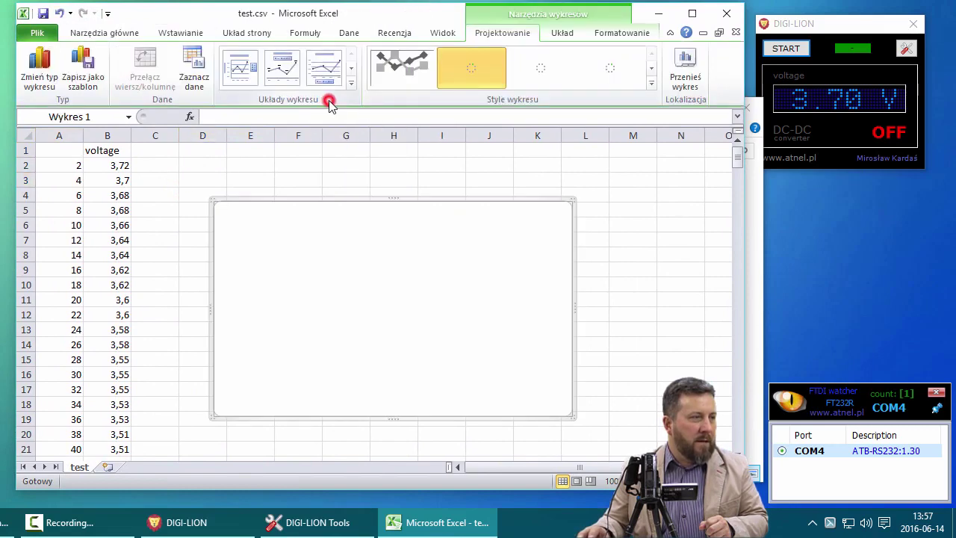
- Set the chart's data range to A1:B289 on the test sheet and remove the unnamed series, keeping only voltage
right_click(300, 275)
click(371, 141)
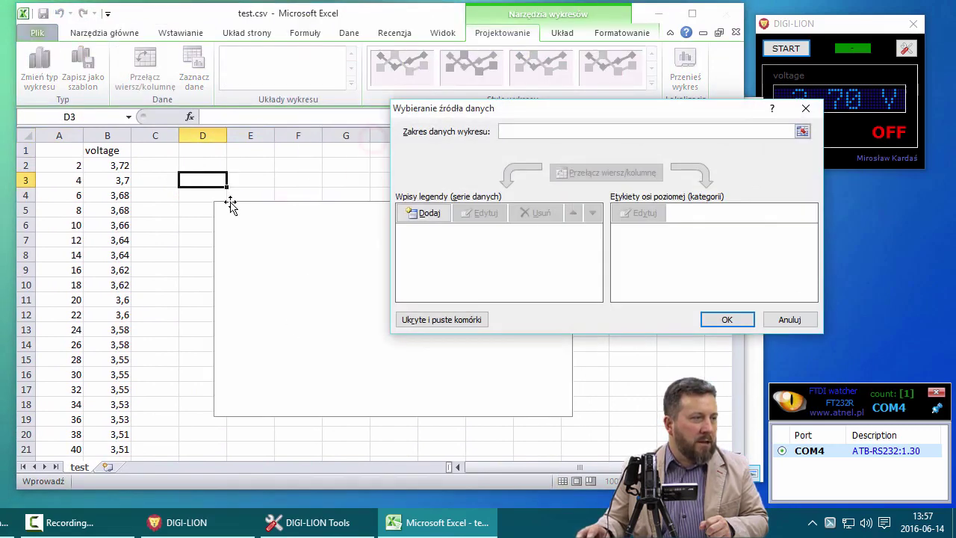
click(804, 132)
drag(59, 150, 107, 435)
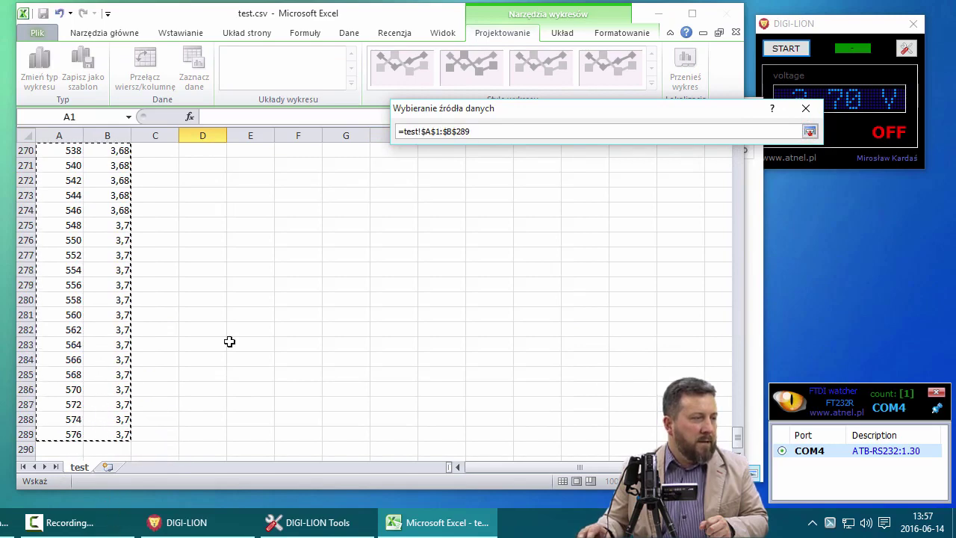
click(810, 132)
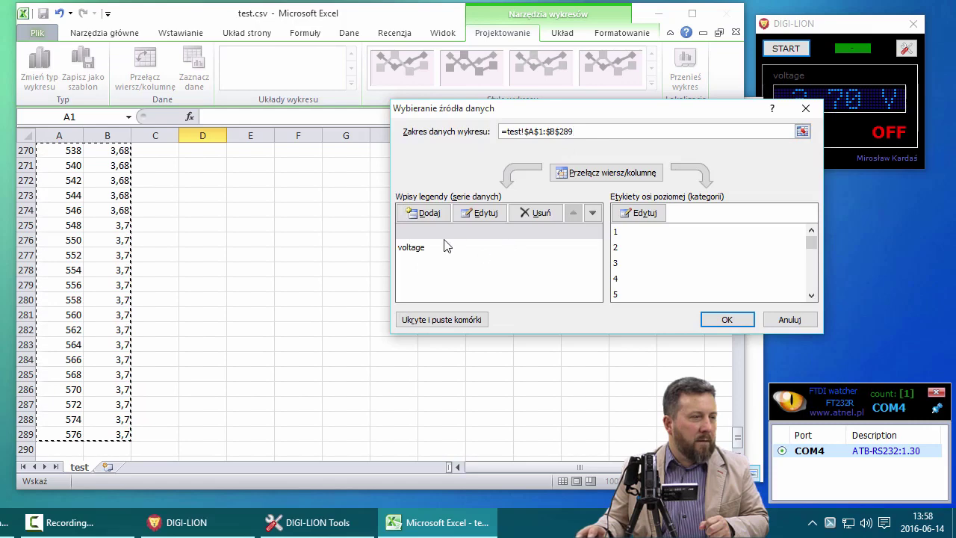
click(444, 239)
click(538, 215)
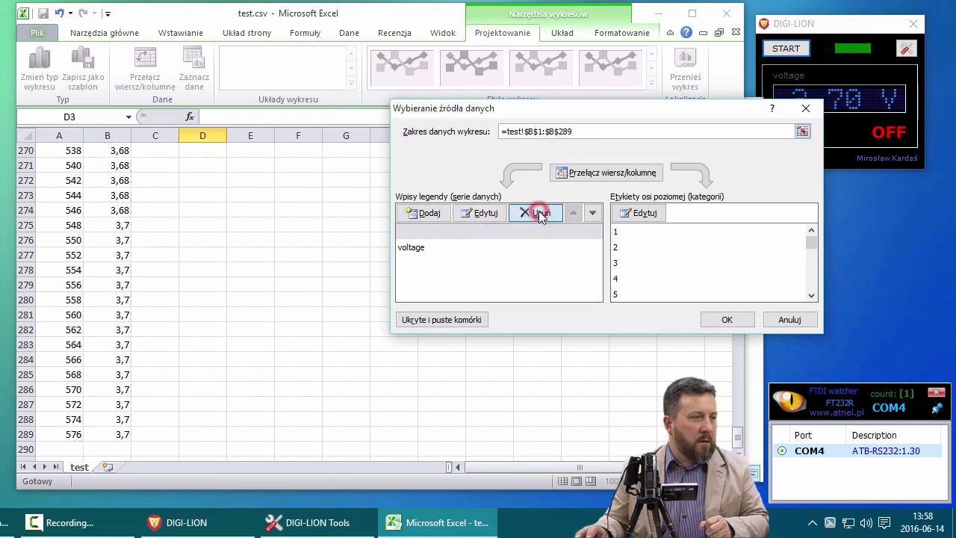
click(726, 320)
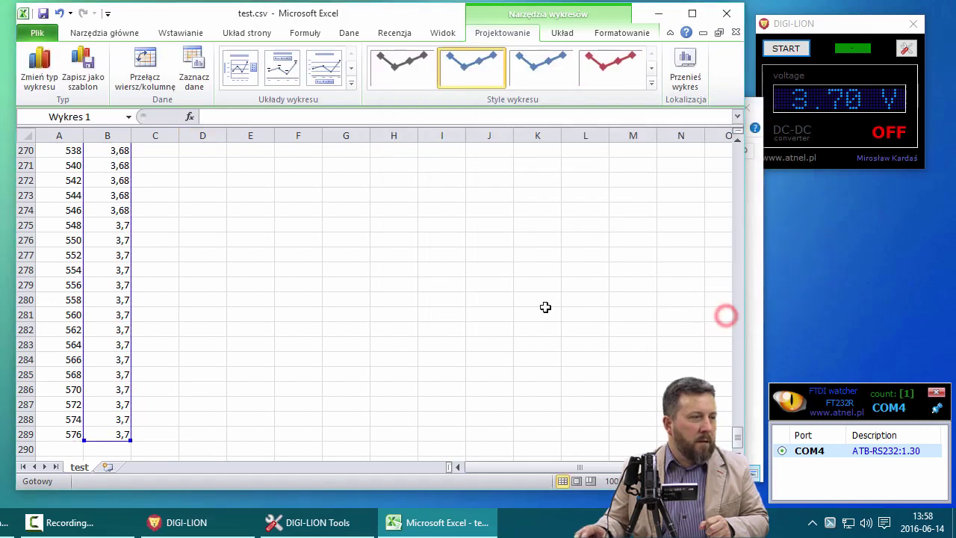
- Fix the voltage chart's vertical axis minimum at 2,6 and enlarge the chart to span roughly columns C to M
drag(736, 426, 736, 154)
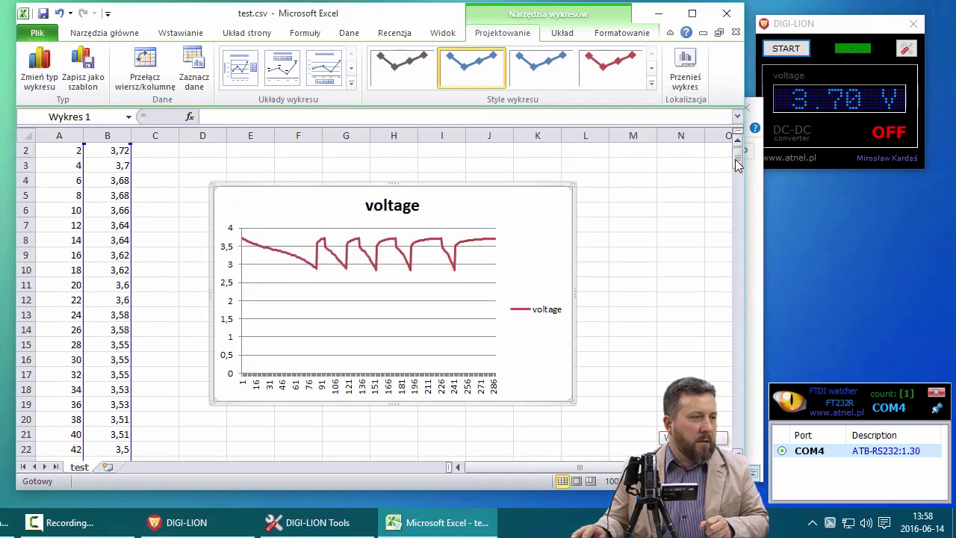
click(228, 306)
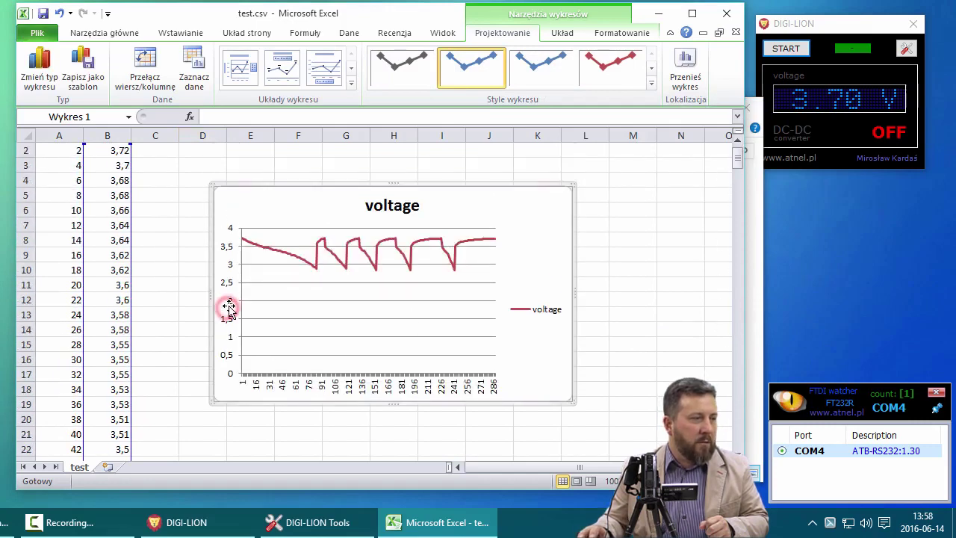
double_click(229, 306)
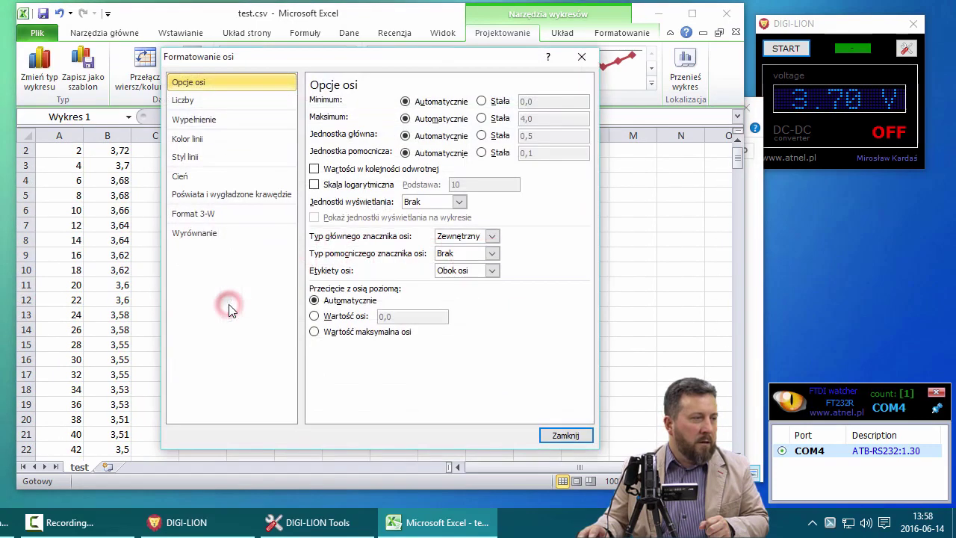
click(482, 100)
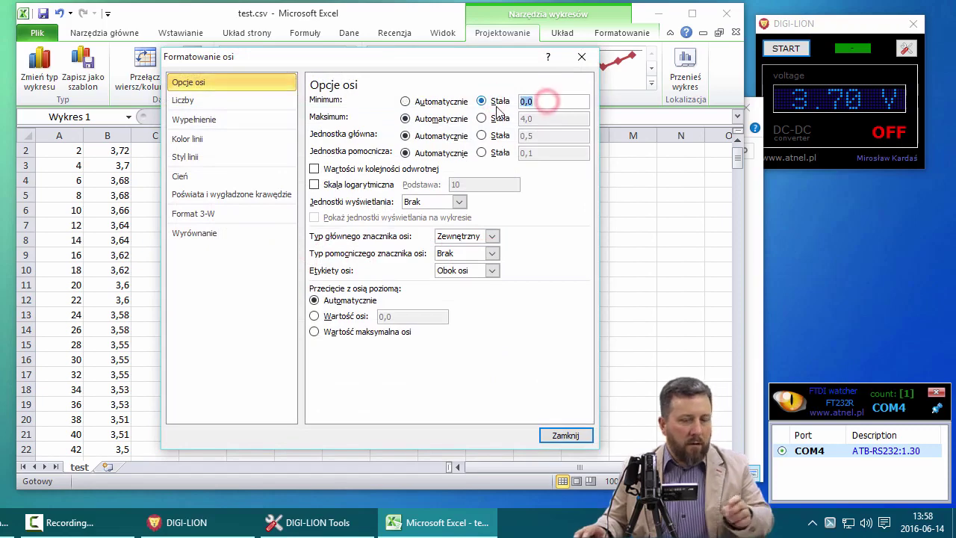
text(2,)
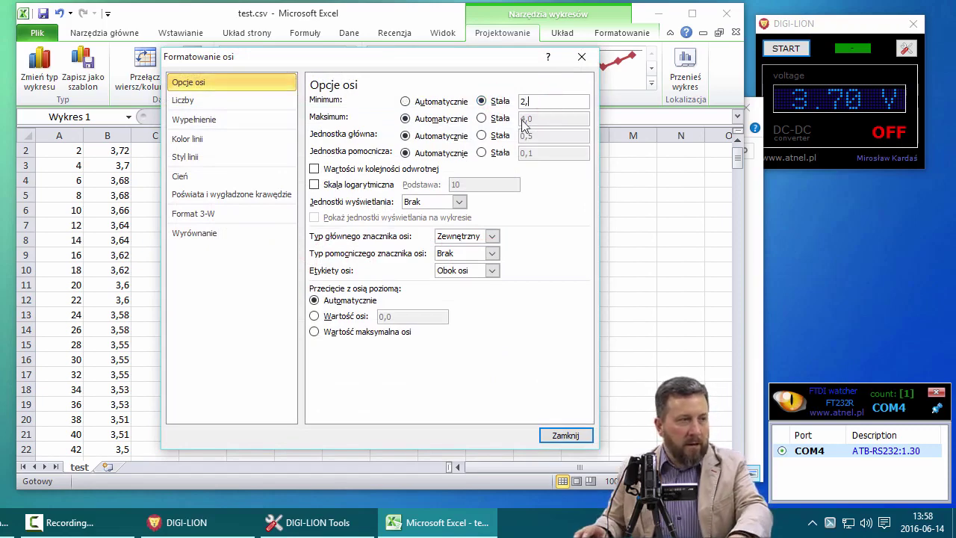
text(6)
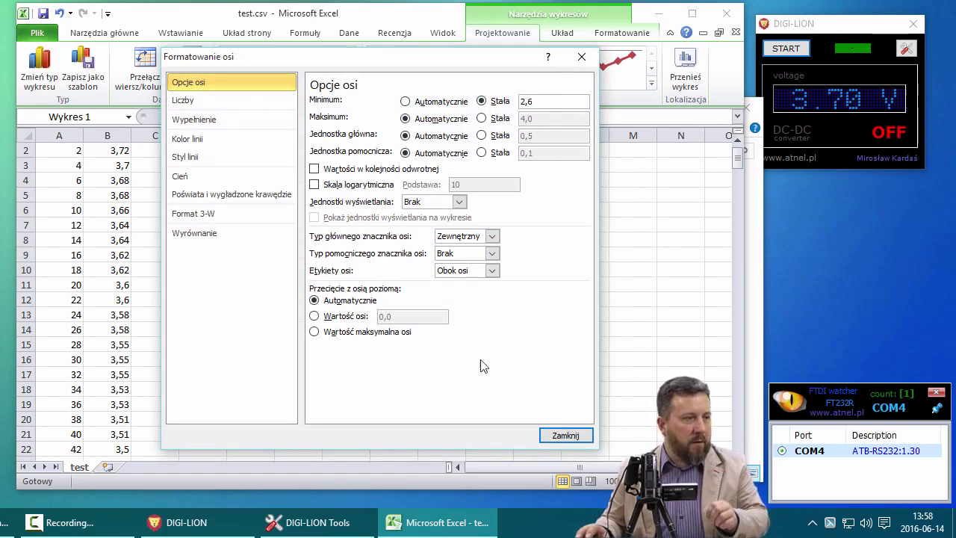
click(565, 434)
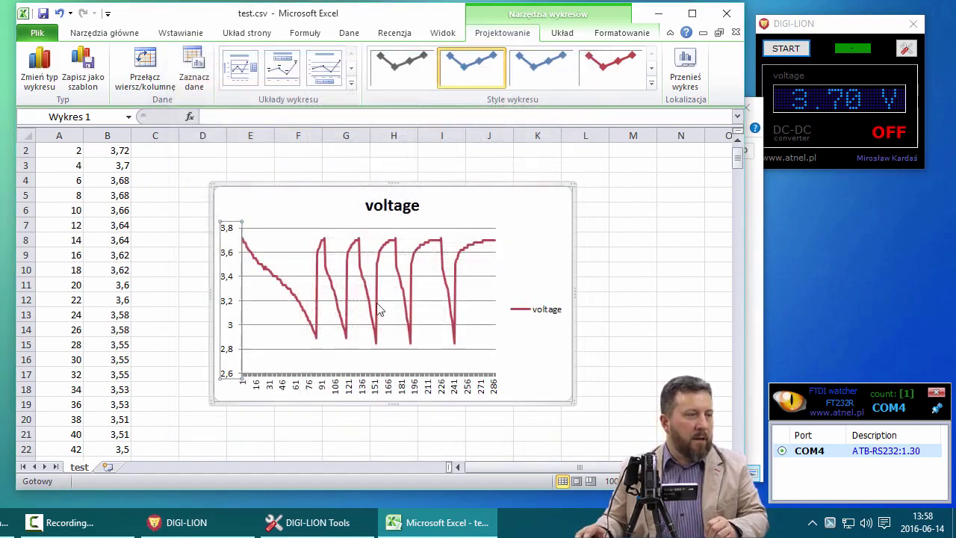
drag(209, 188, 155, 151)
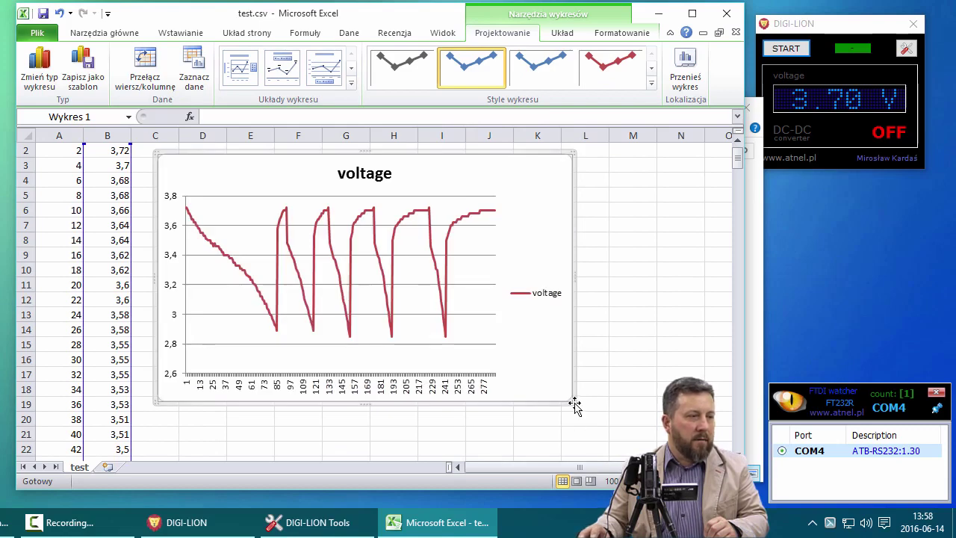
drag(572, 400, 665, 438)
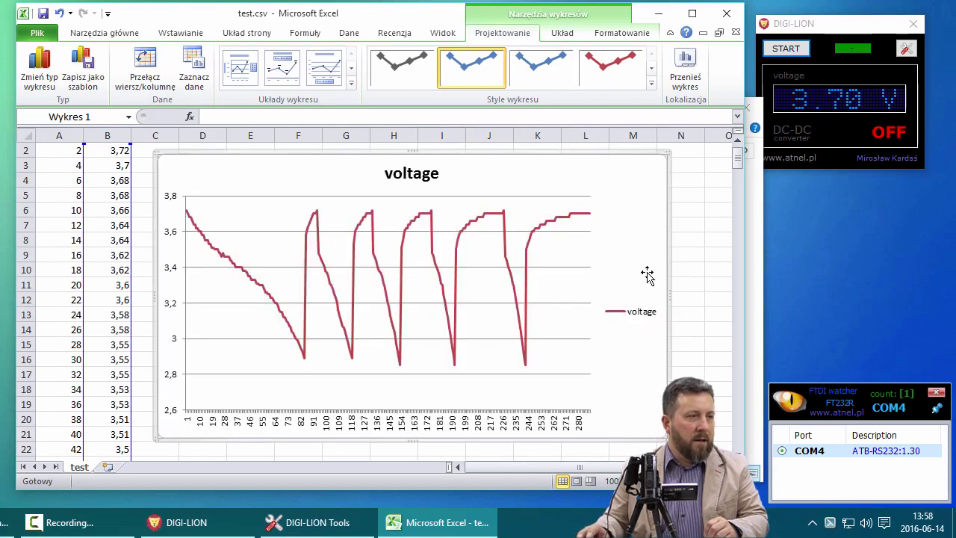
- Display the DIGI-LION Tools chart beside the Excel chart and compare the two voltage curves, finishing with Excel in front
click(300, 528)
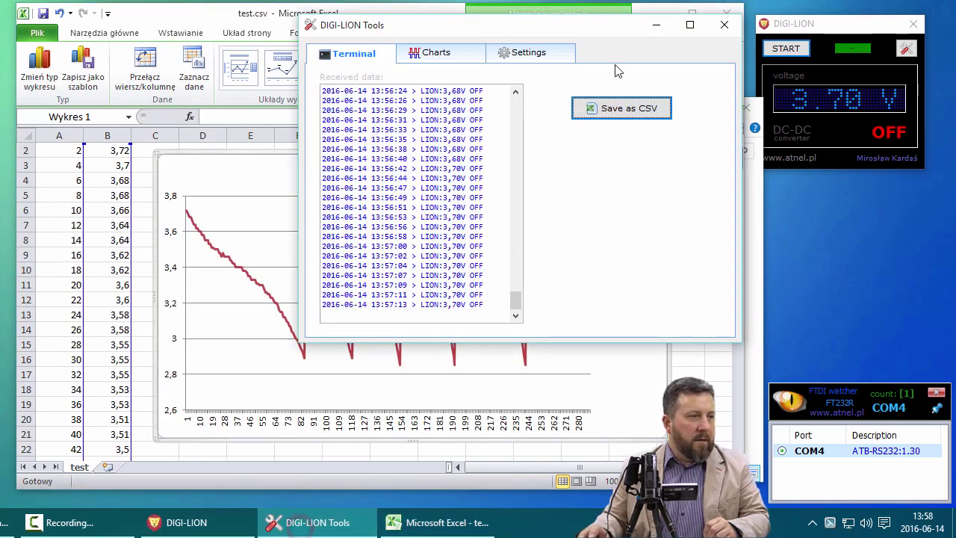
click(427, 52)
drag(441, 34, 529, 18)
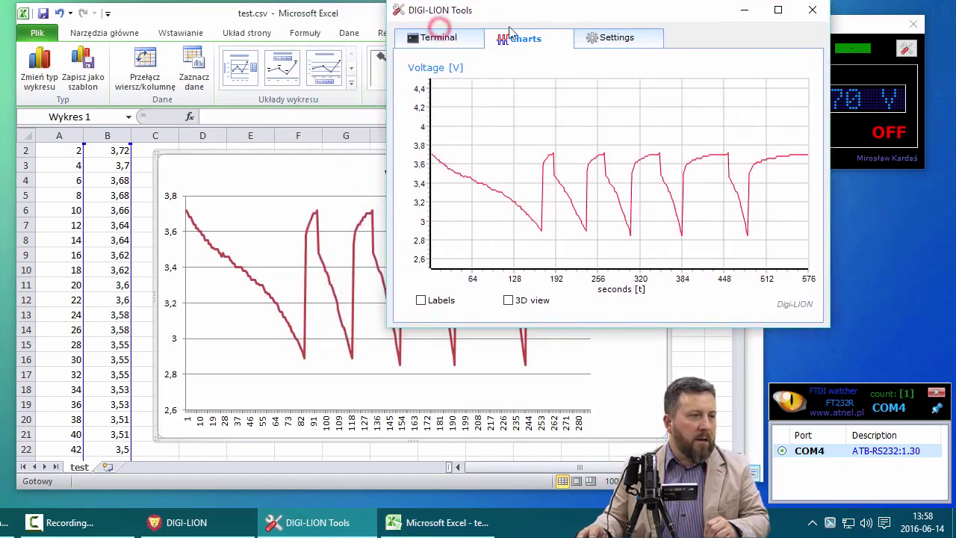
click(297, 193)
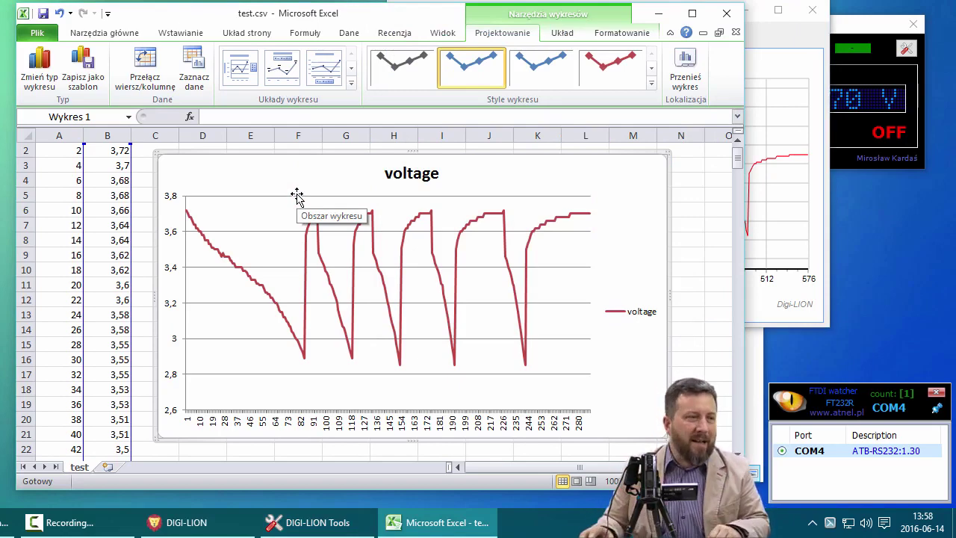
- Clear the desktop by minimizing Excel and the ATB-DigiLION folder and closing the DIGI-LION Tools window
click(661, 15)
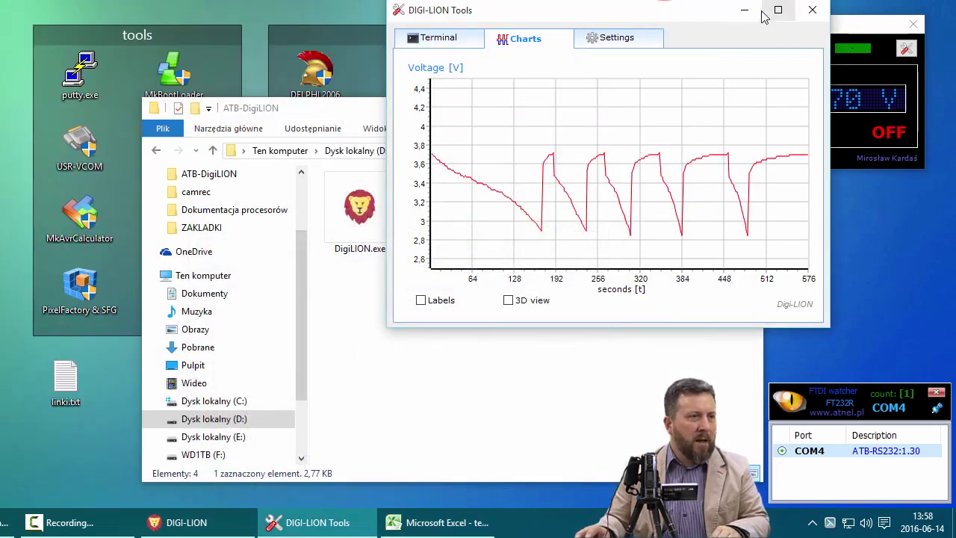
click(819, 10)
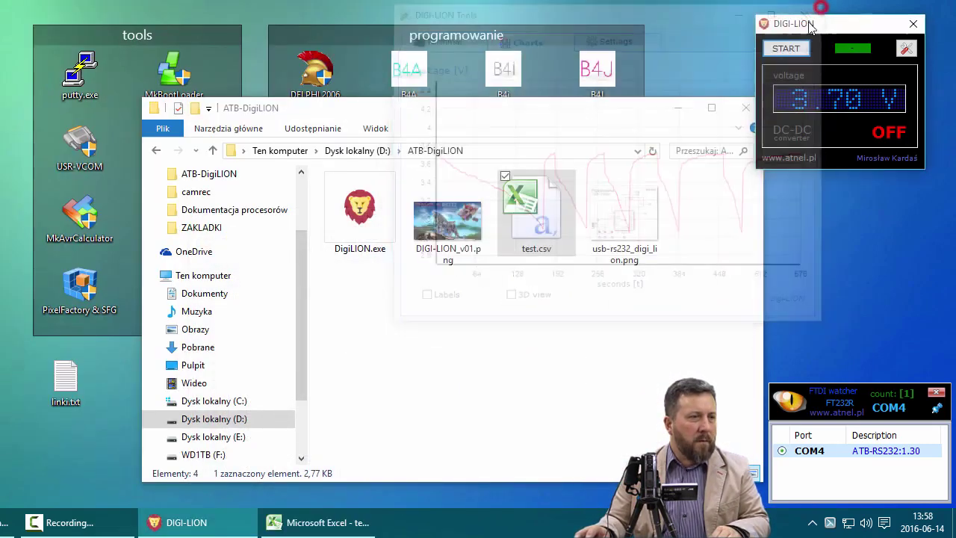
click(680, 104)
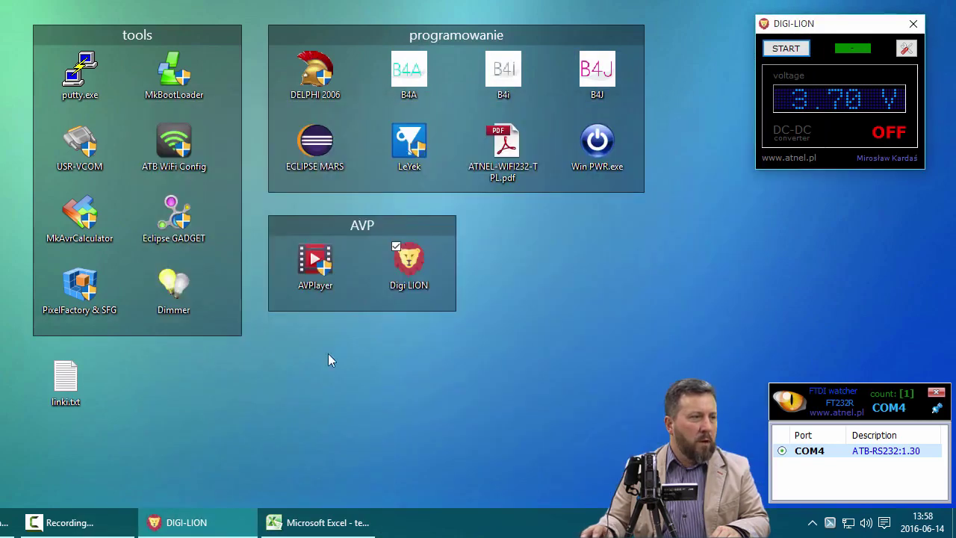
- Launch AVPlayer, select the film "DIGI-LION - cyfrowa ładowarka z przetwornicą do 2,5 A" and move the player window toward the screen's centre
double_click(336, 263)
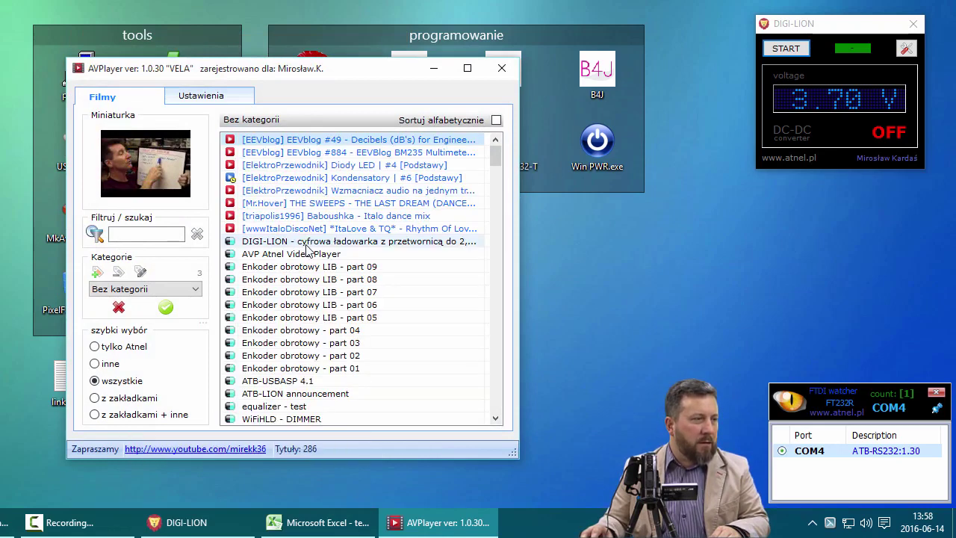
click(290, 242)
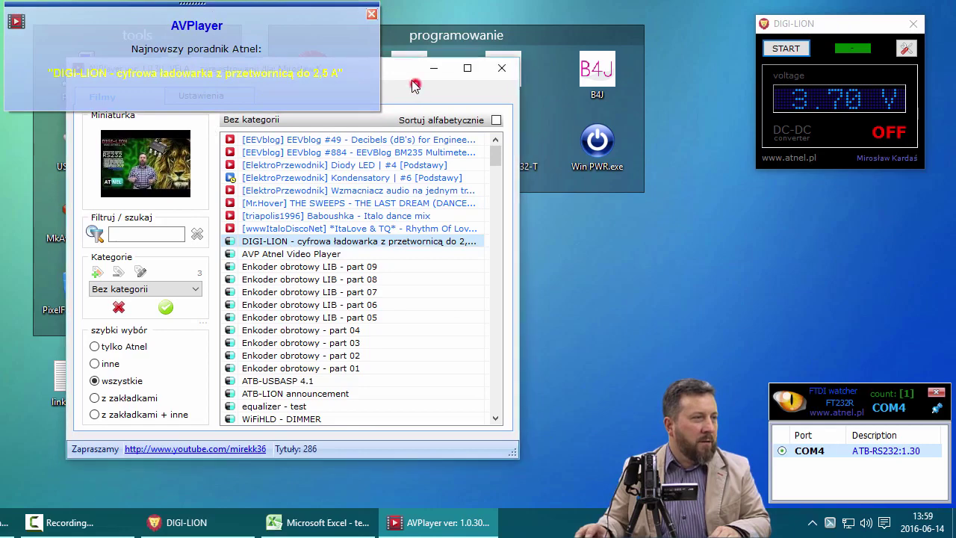
drag(407, 69, 585, 80)
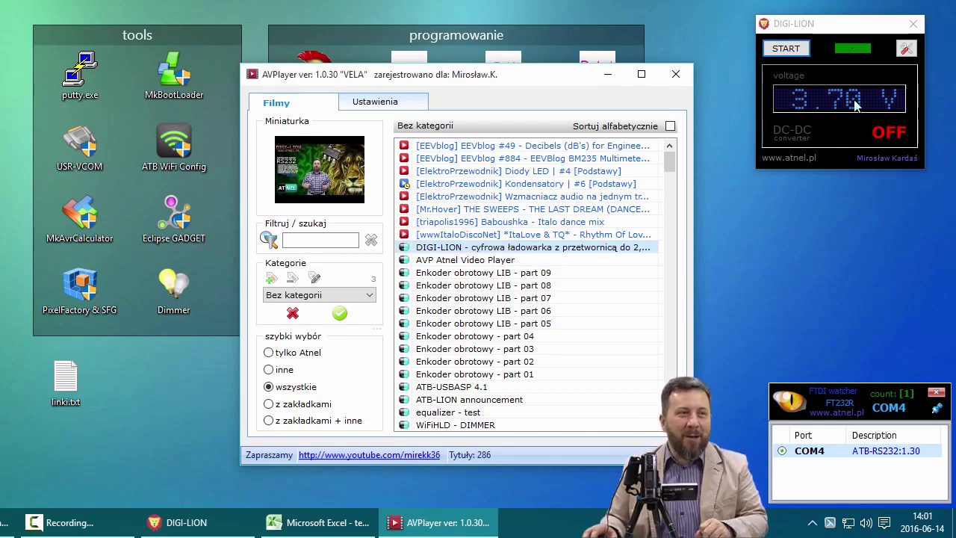
- Open the DIGI-LION Tools voltage chart, place it beside the voltage display and start logging on COM4
click(913, 48)
drag(691, 13, 634, 32)
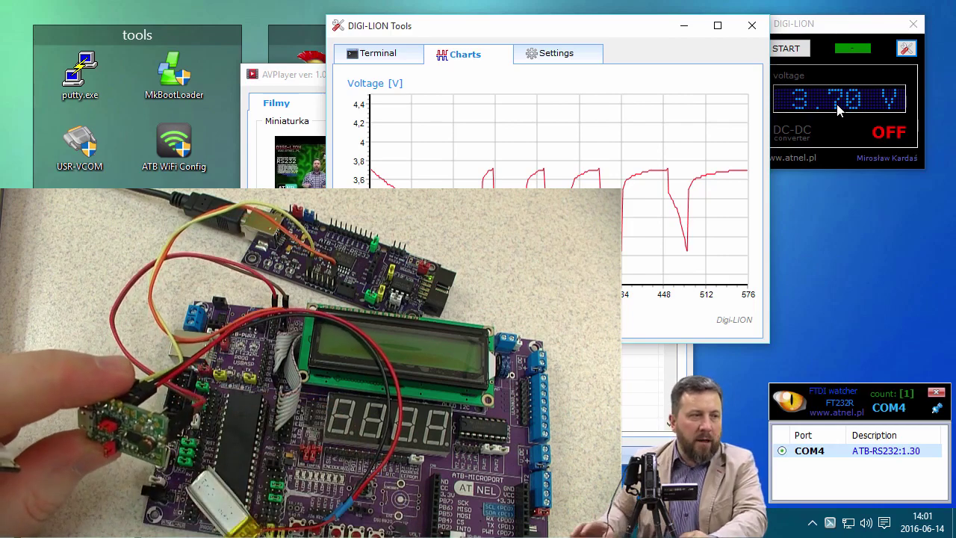
drag(642, 33, 611, 28)
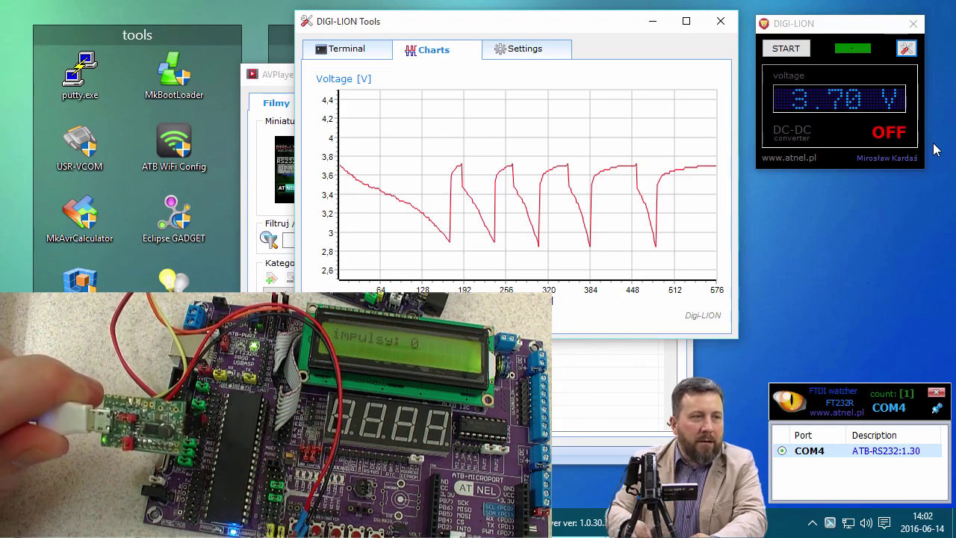
click(794, 49)
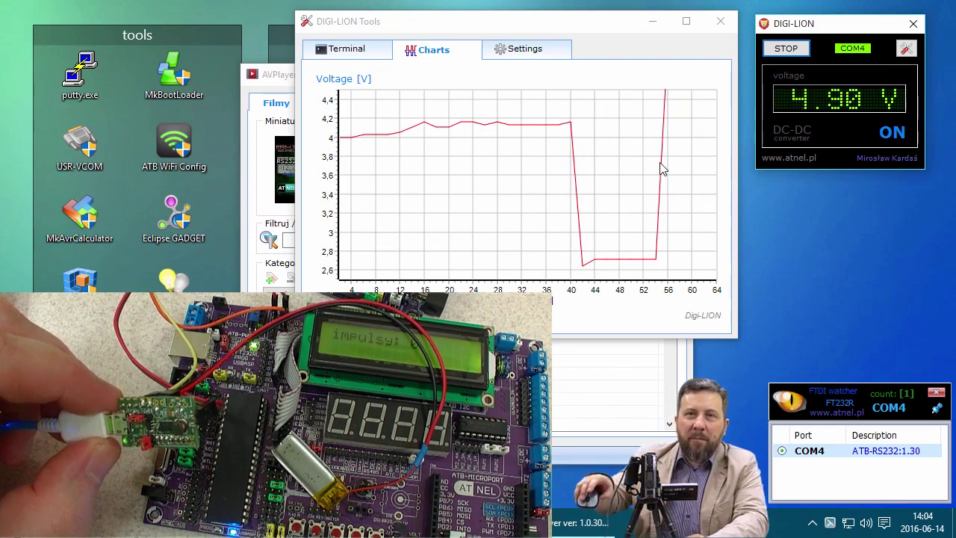
- Examine the live voltage curve's drops and rises by panning across the chart and restoring its full range
click(678, 135)
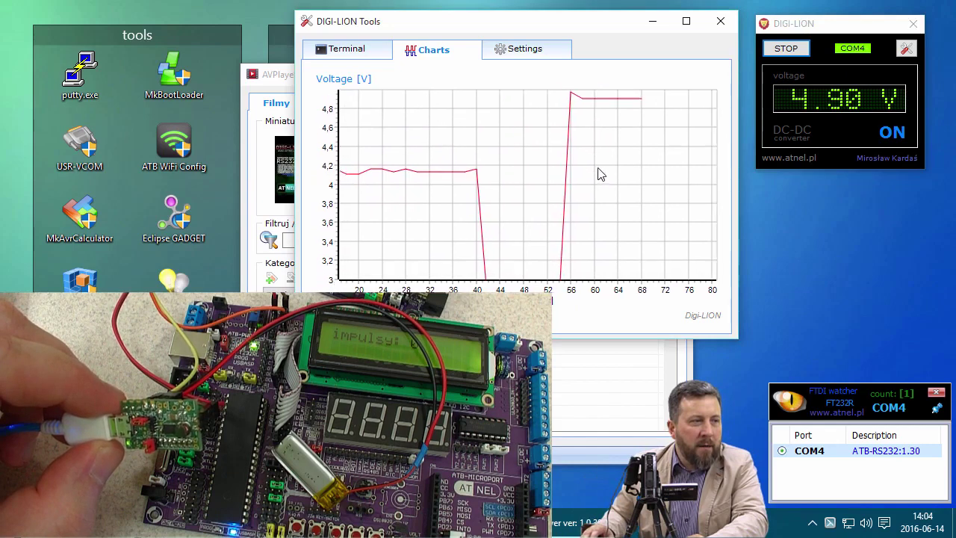
right_click(607, 191)
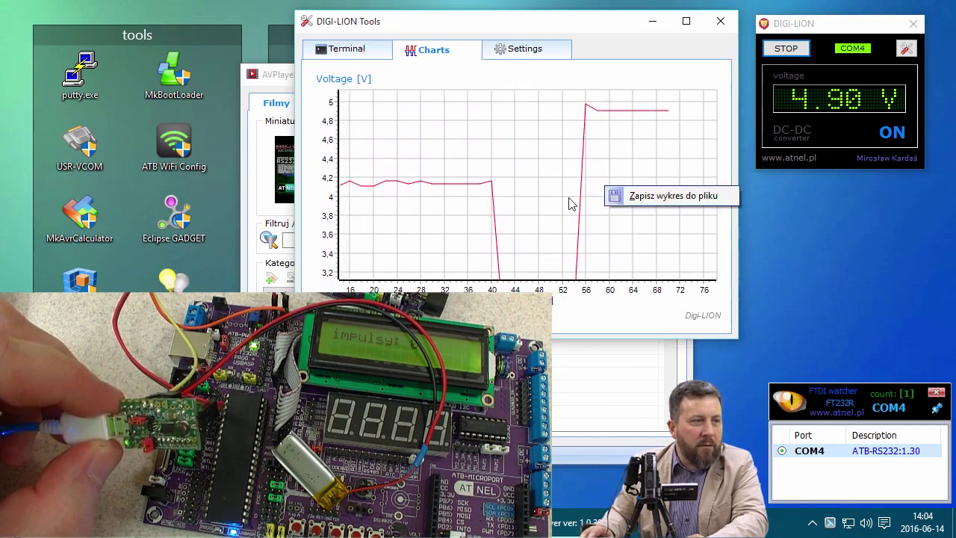
click(579, 172)
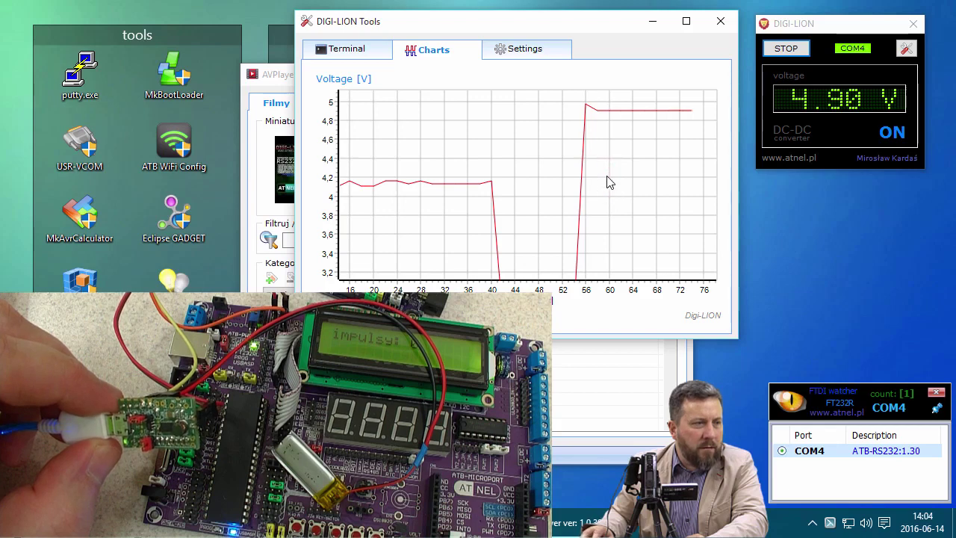
right_click(615, 179)
mouse_move(444, 110)
mouse_down()
mouse_move(560, 154)
mouse_move(692, 240)
mouse_move(539, 142)
mouse_up()
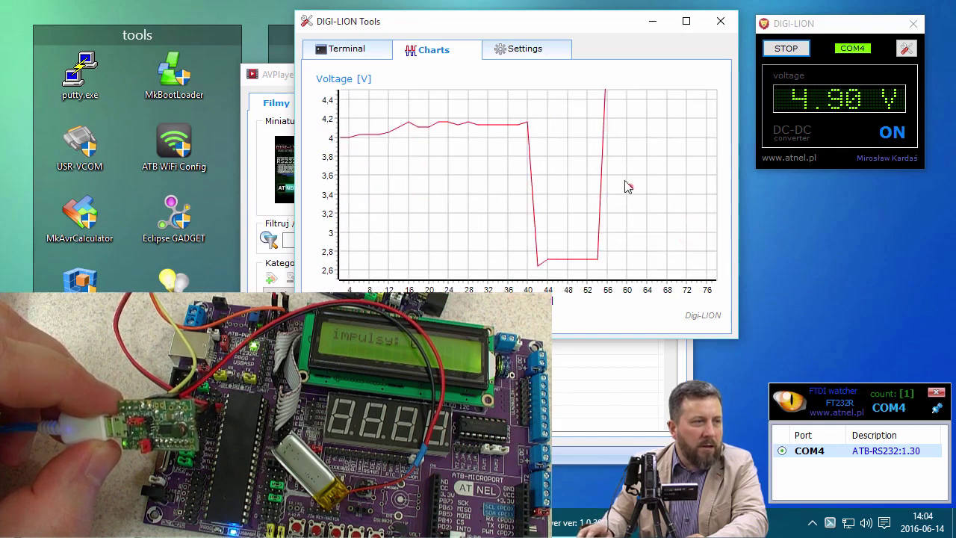
drag(630, 187, 562, 107)
right_click(636, 154)
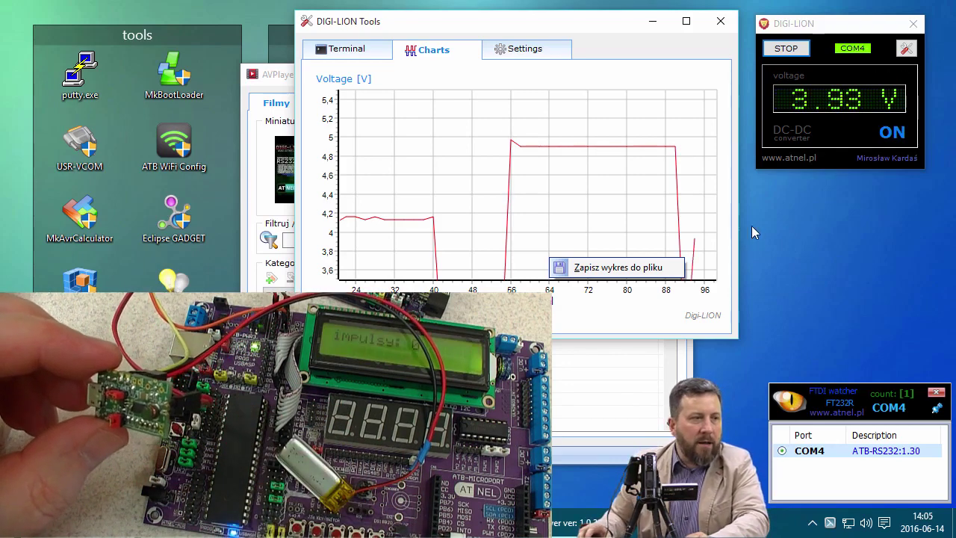
click(614, 200)
click(620, 160)
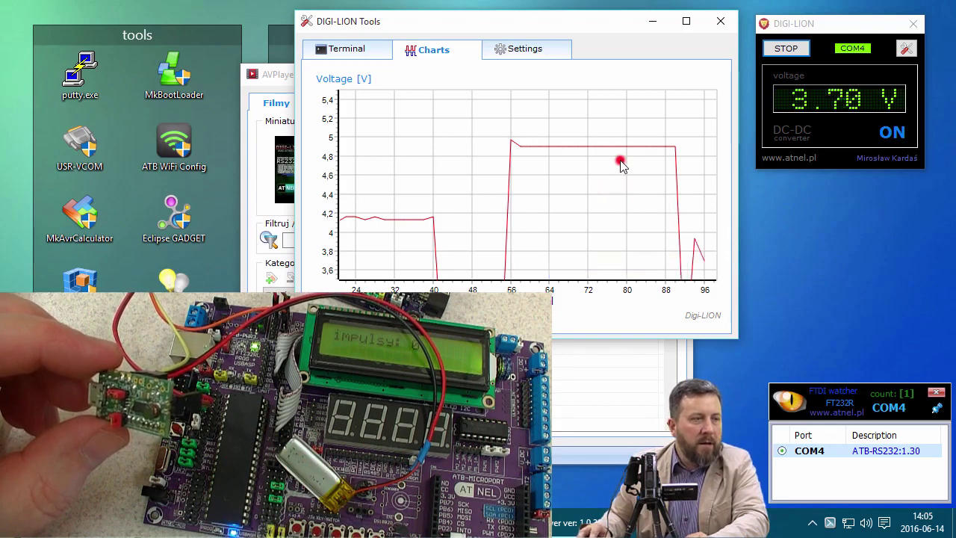
drag(656, 229, 493, 145)
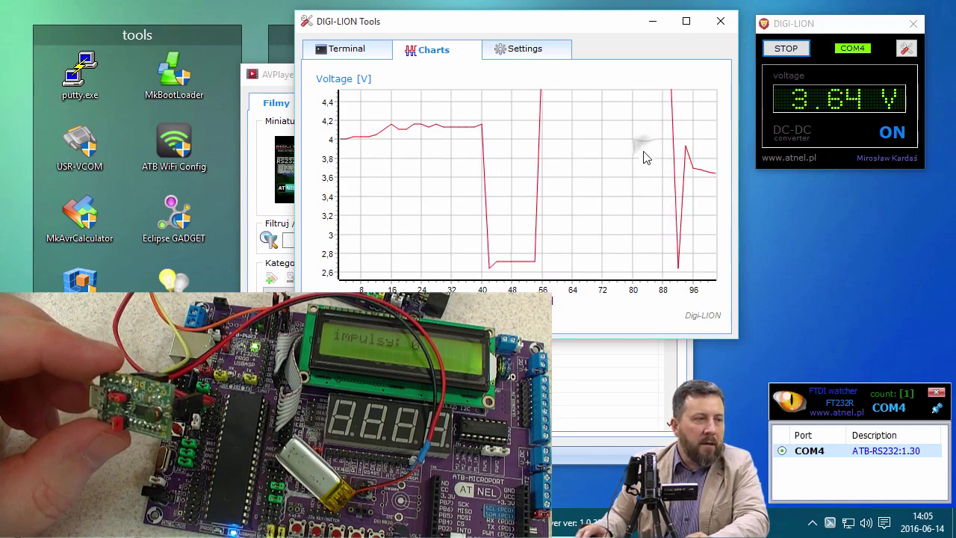
right_click(624, 206)
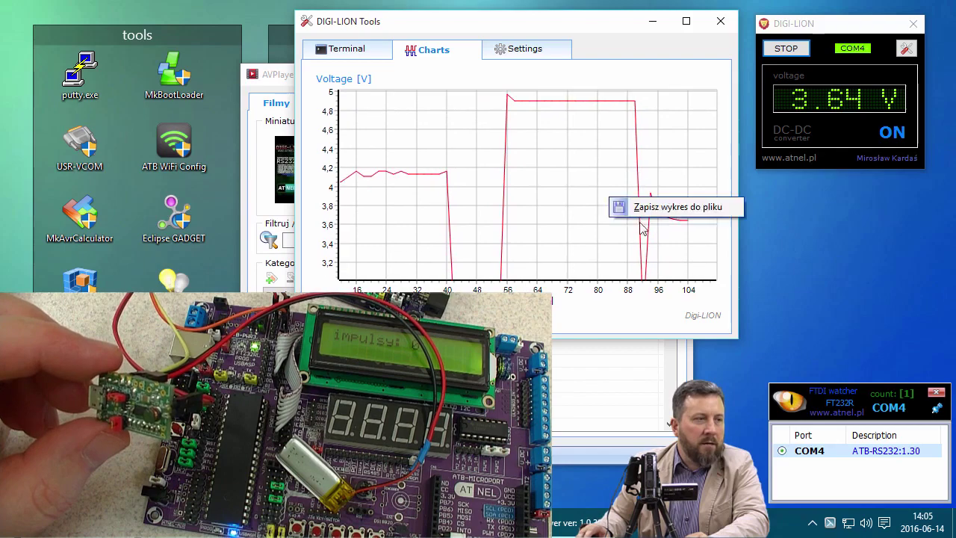
- Enlarge the DIGI-LION Tools window and magnify the discharge curve from about 92 seconds onward
click(737, 336)
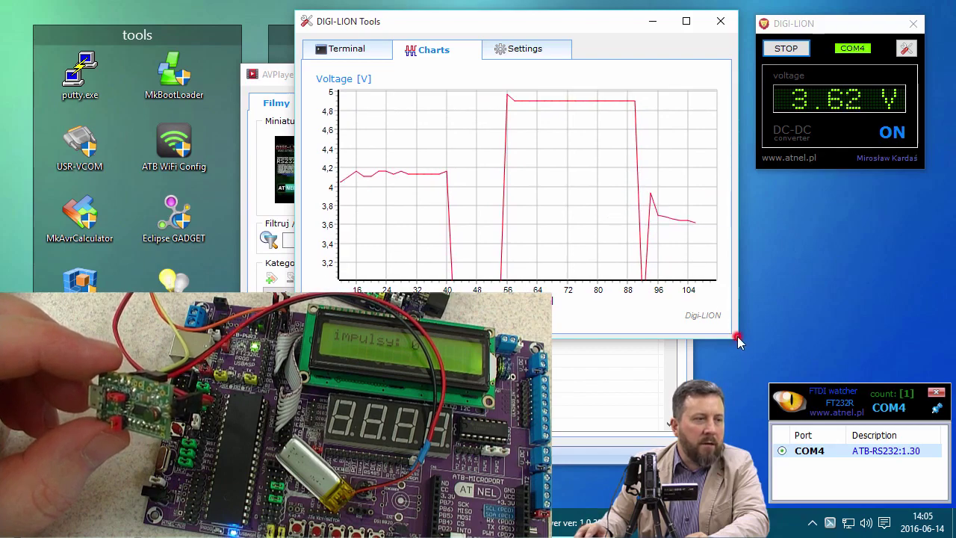
mouse_move(739, 339)
mouse_down()
mouse_move(787, 382)
mouse_move(857, 385)
mouse_up()
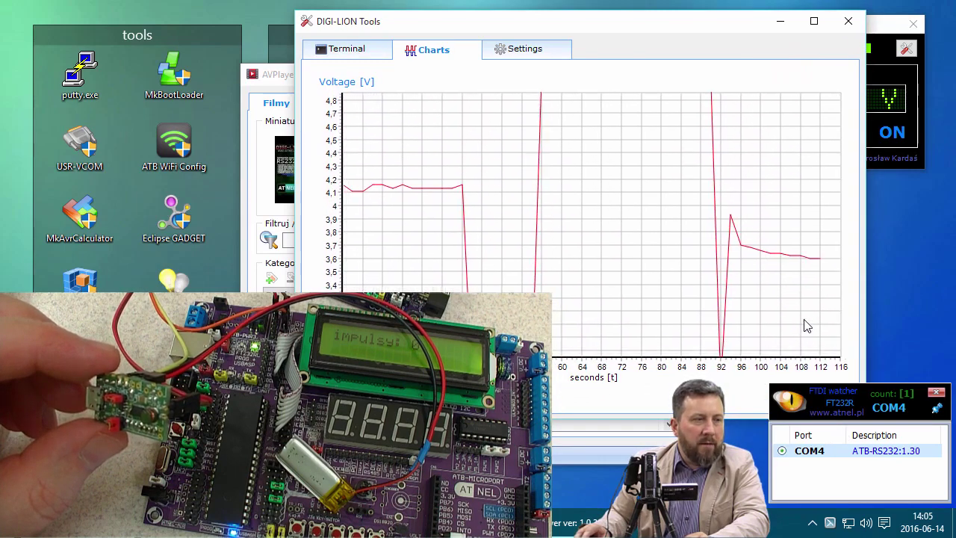
right_click(740, 303)
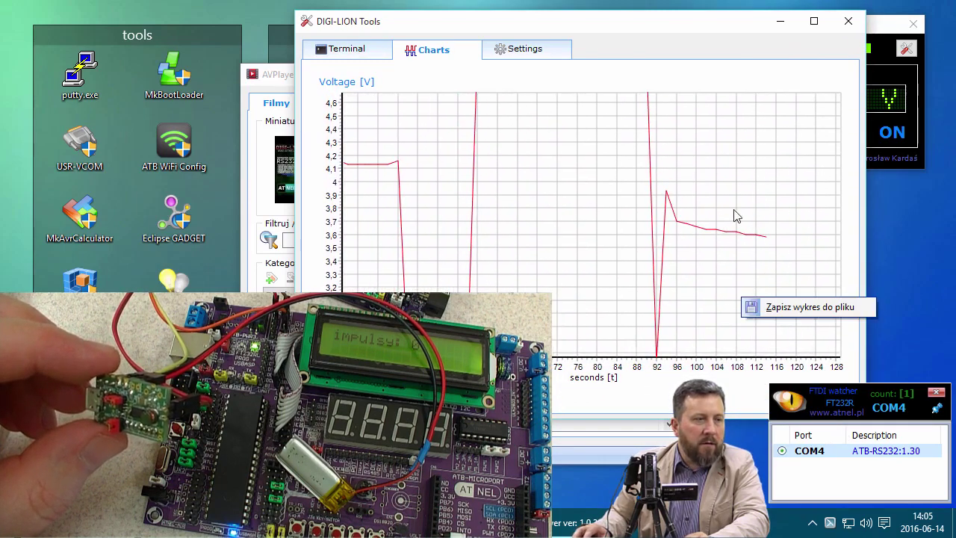
drag(546, 187, 807, 297)
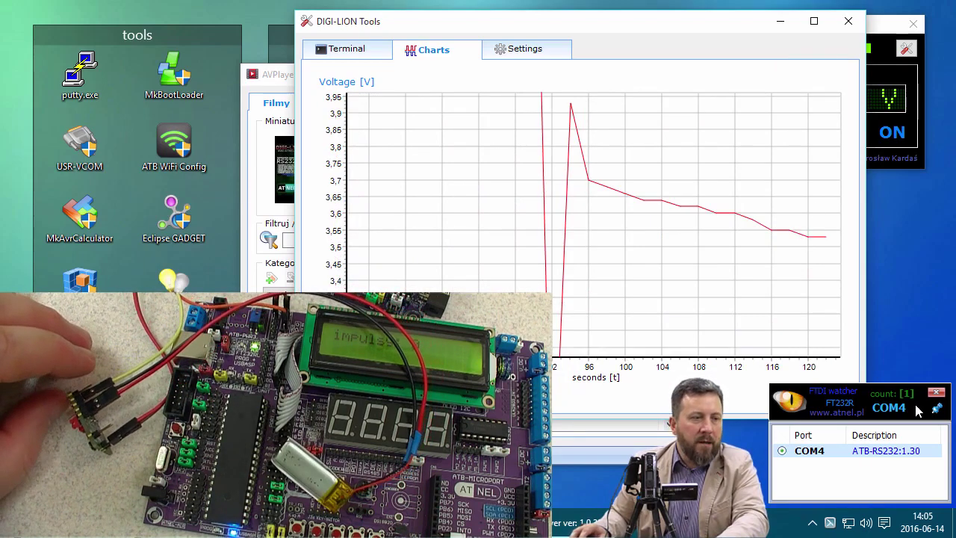
- Close the FTDI watcher and shrink the DIGI-LION Tools window until the DIGI-LION voltage display is uncovered
click(938, 396)
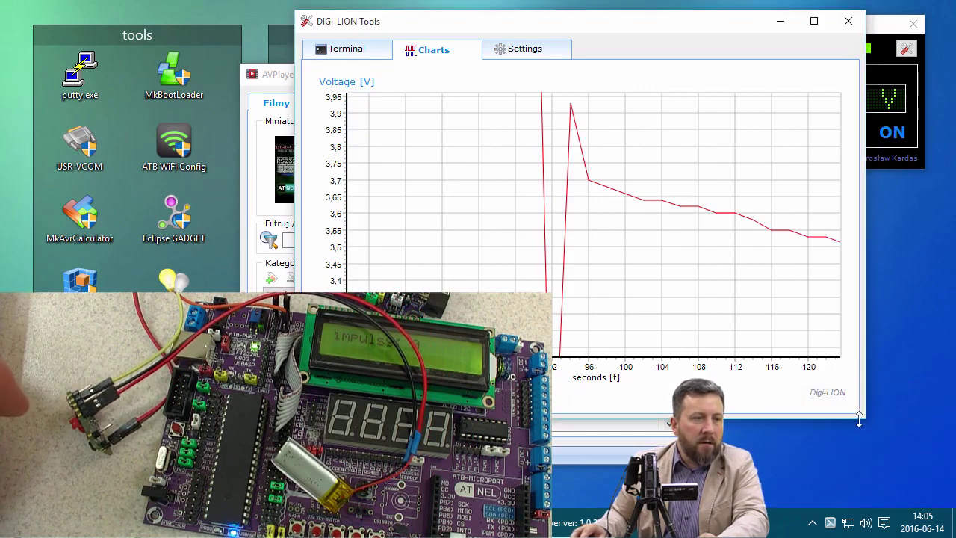
drag(857, 420, 749, 322)
- Check the received data log in DIGI-LION Tools and restore the full range of the voltage chart
click(362, 47)
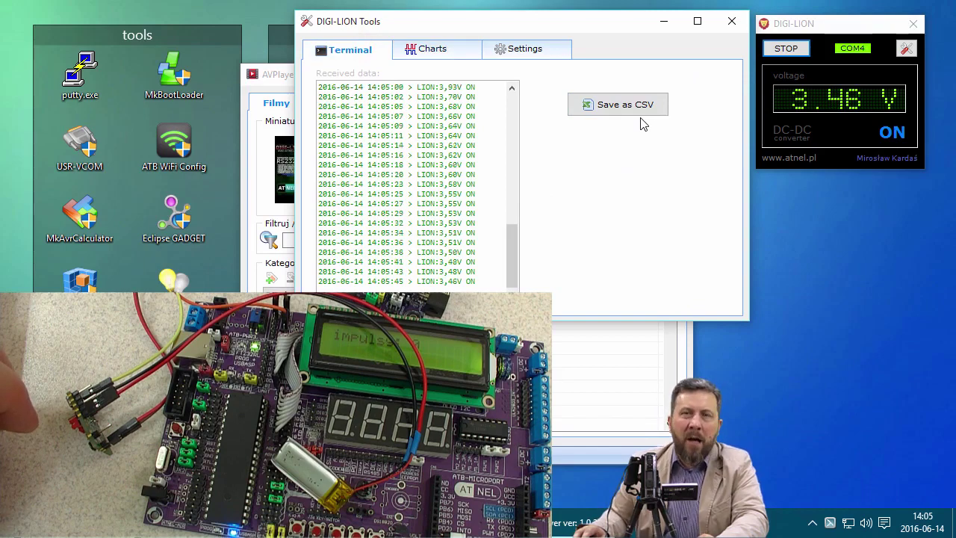
click(442, 49)
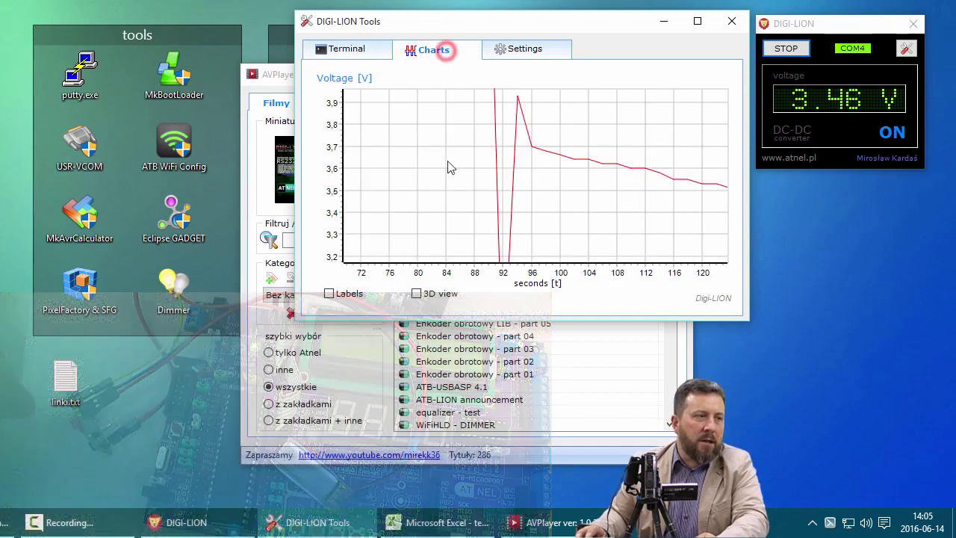
drag(615, 211, 409, 170)
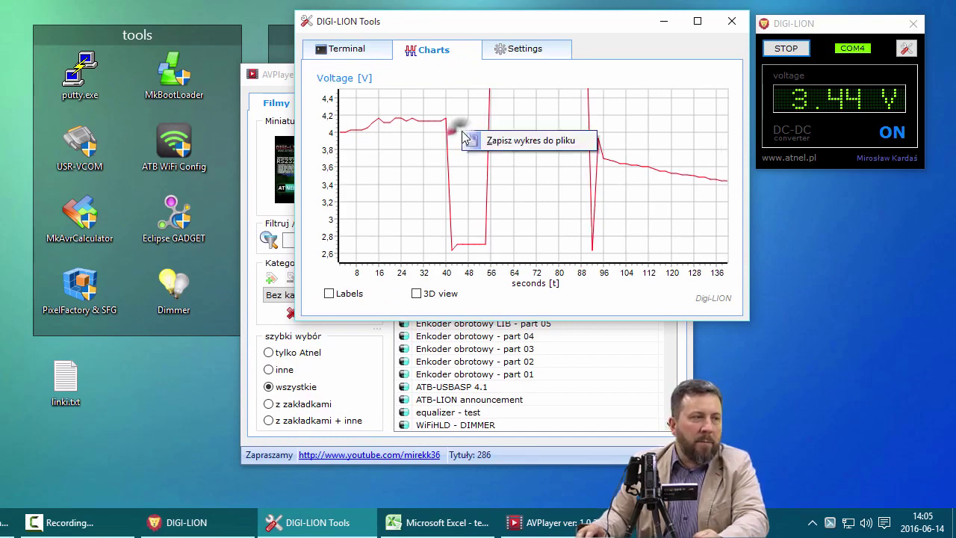
- Save the voltage chart as the JPG file "test wykres" in the ATB-DigiLION folder on drive D
click(528, 142)
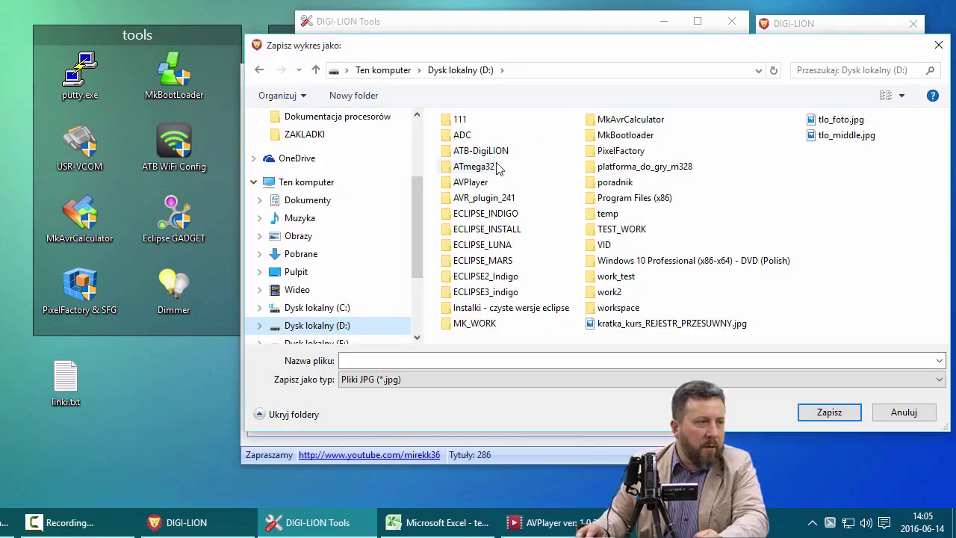
double_click(493, 148)
click(415, 360)
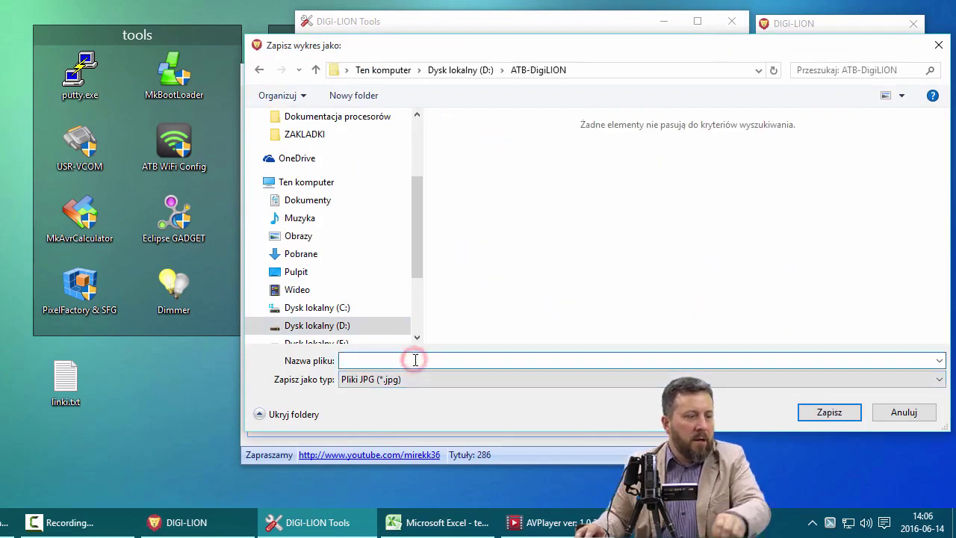
text(t)
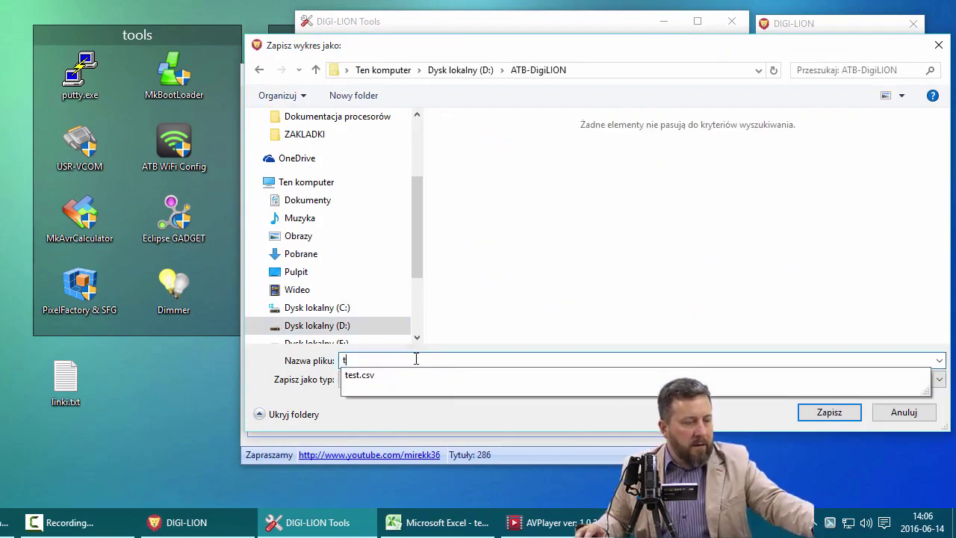
text(est )
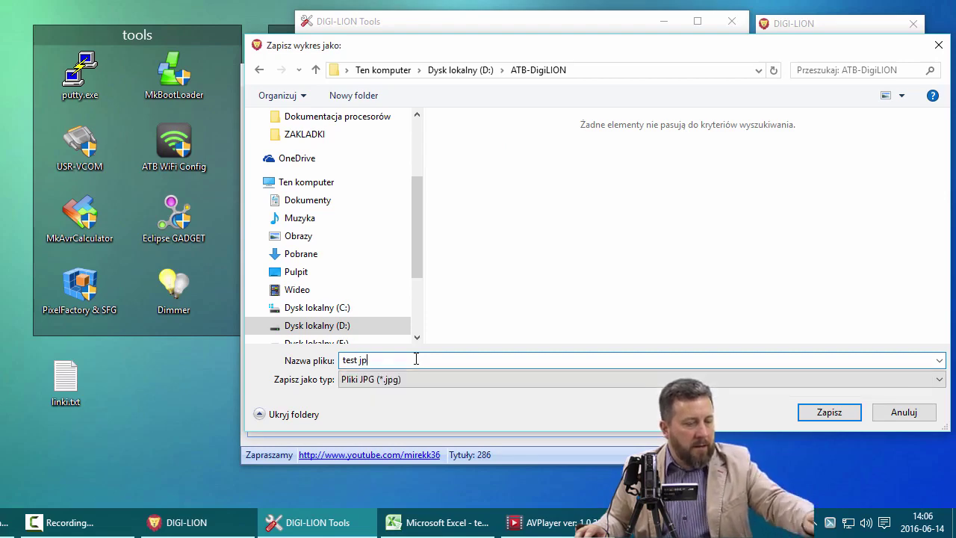
text(jpg)
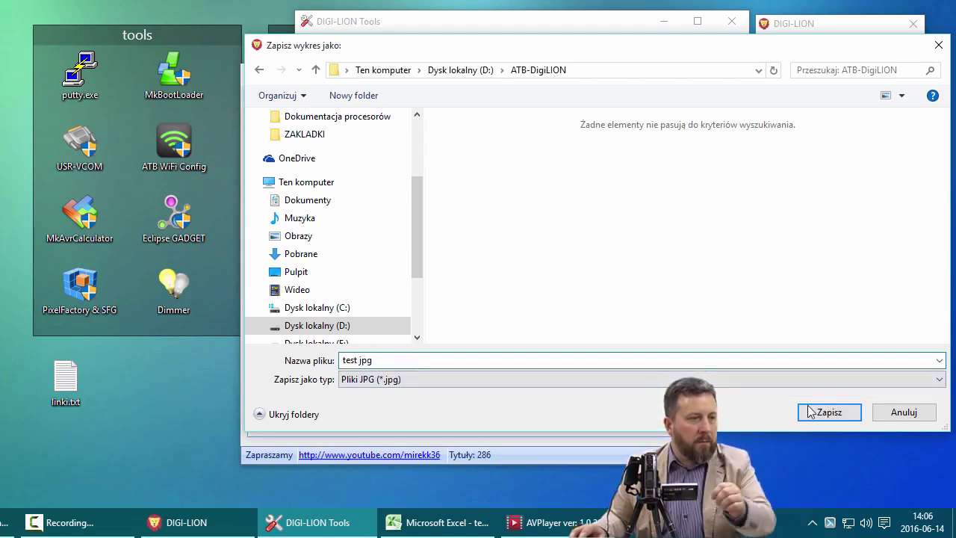
key(BackSpace)
key(BackSpace)
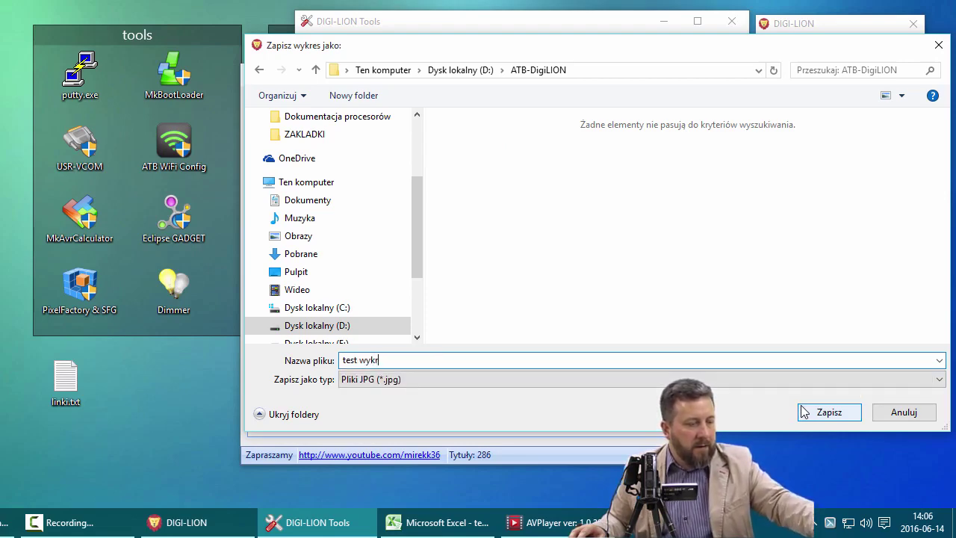
click(828, 413)
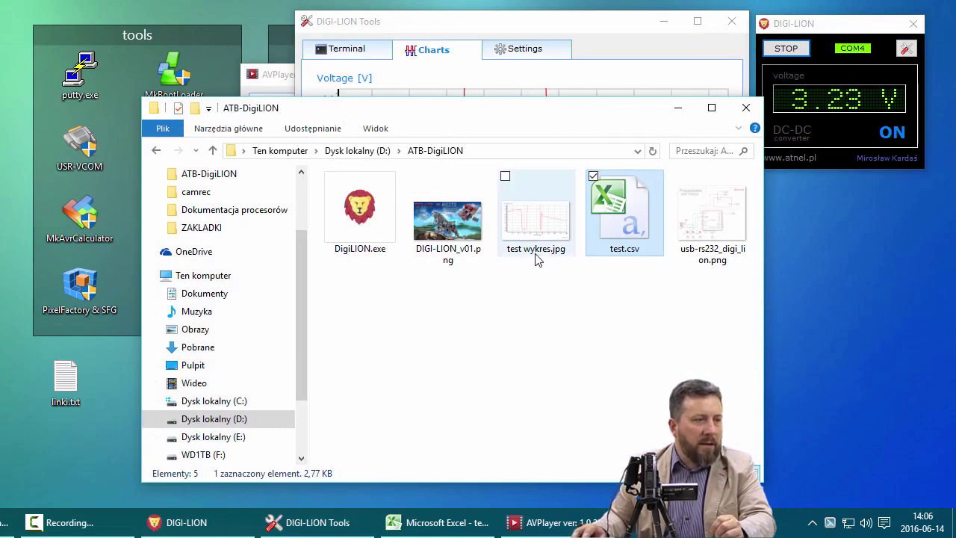
- View the saved test wykres.jpg chart image and point out test.csv and usb-rs232_digi_lion.png in the ATB-DigiLION folder
double_click(551, 224)
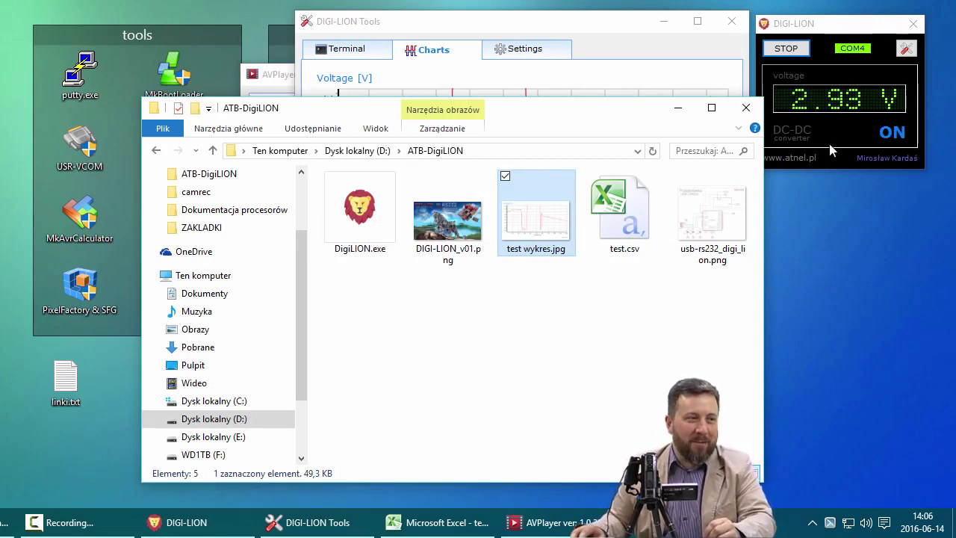
click(631, 221)
click(537, 230)
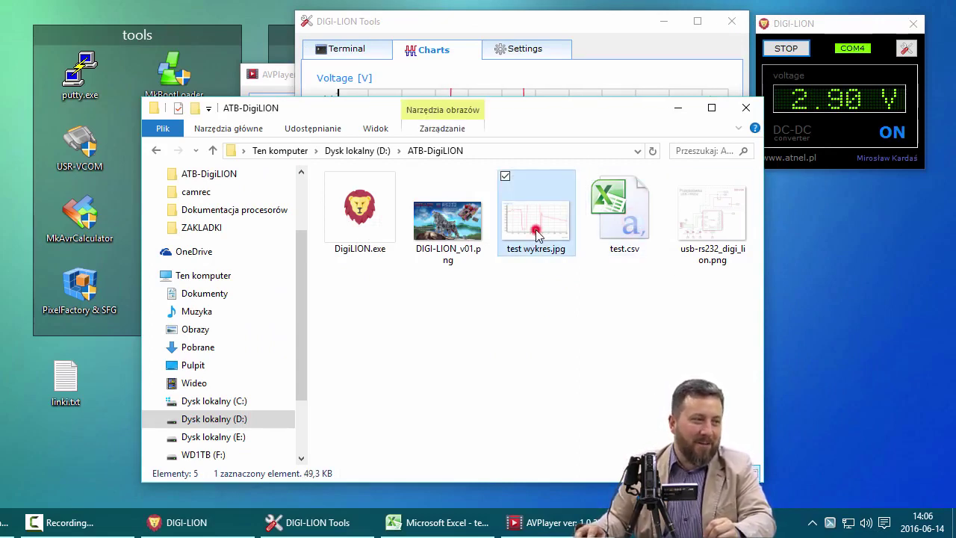
click(728, 227)
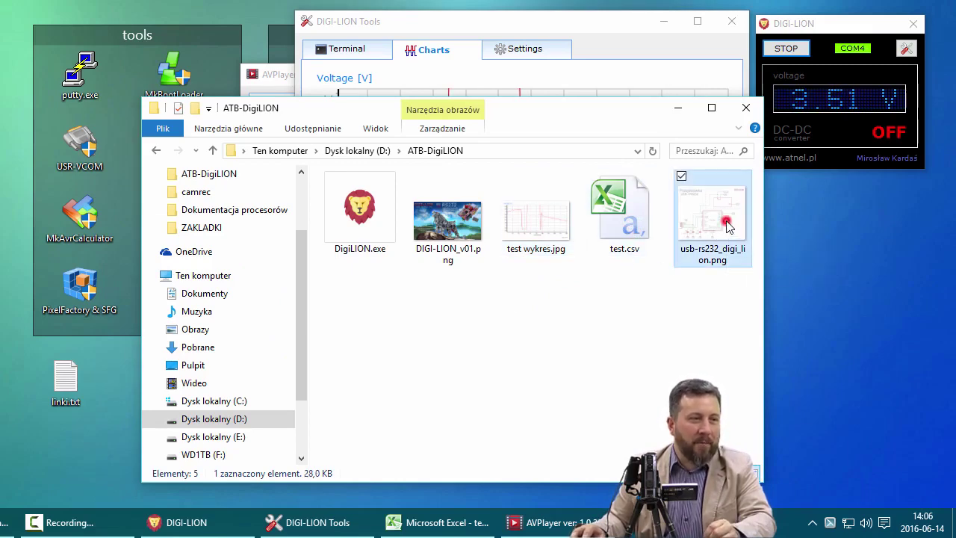